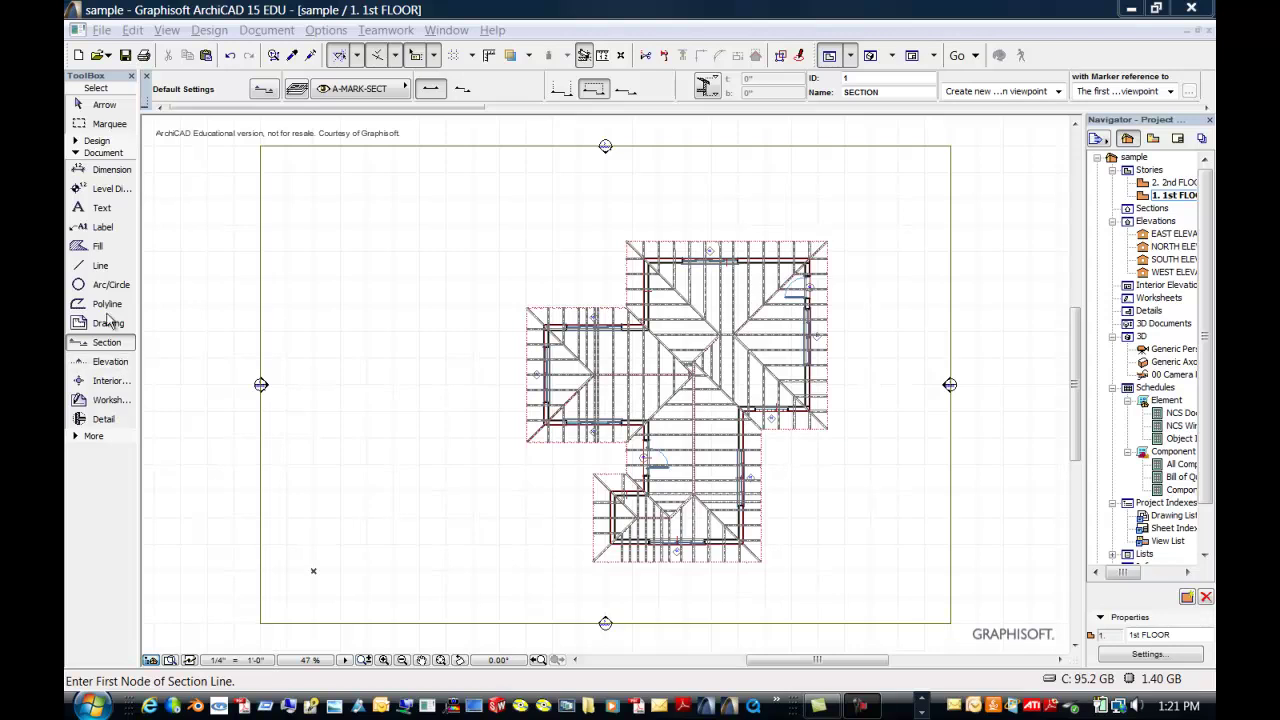
Draw a horizontal section line across the house, looking toward the lower plan, creating 1 SECTION
left_click(76, 155)
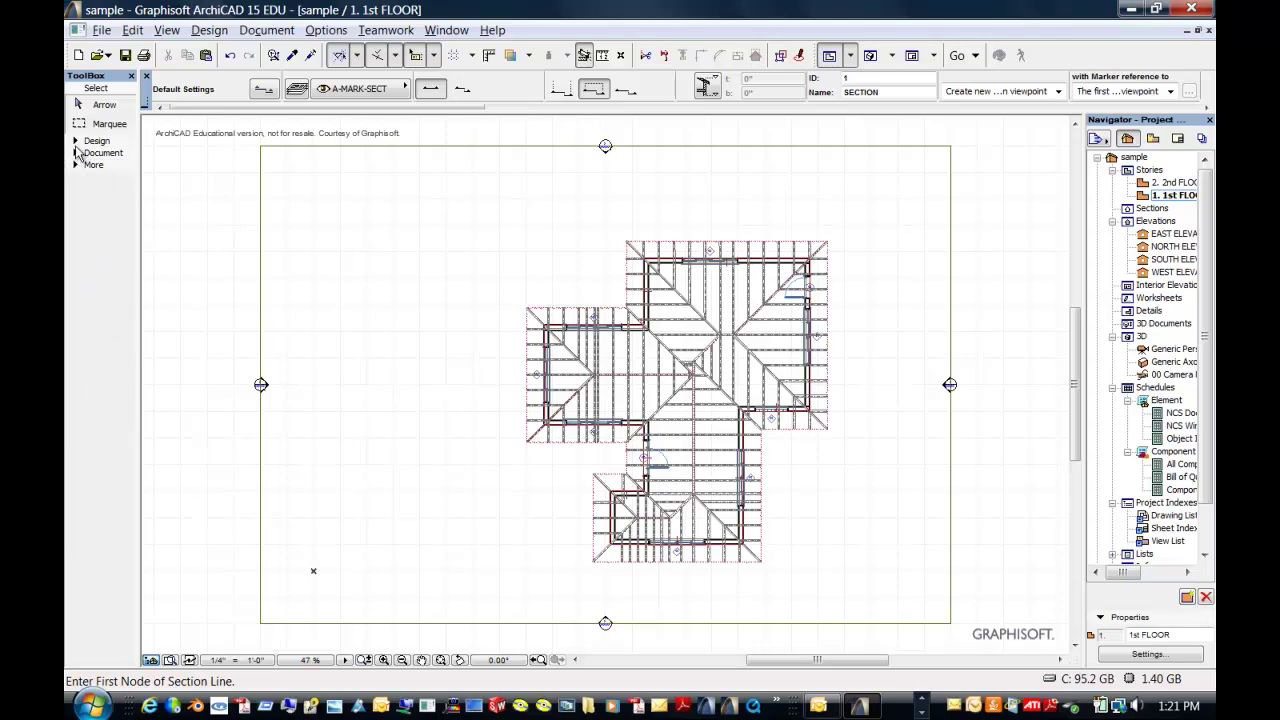
left_click(77, 142)
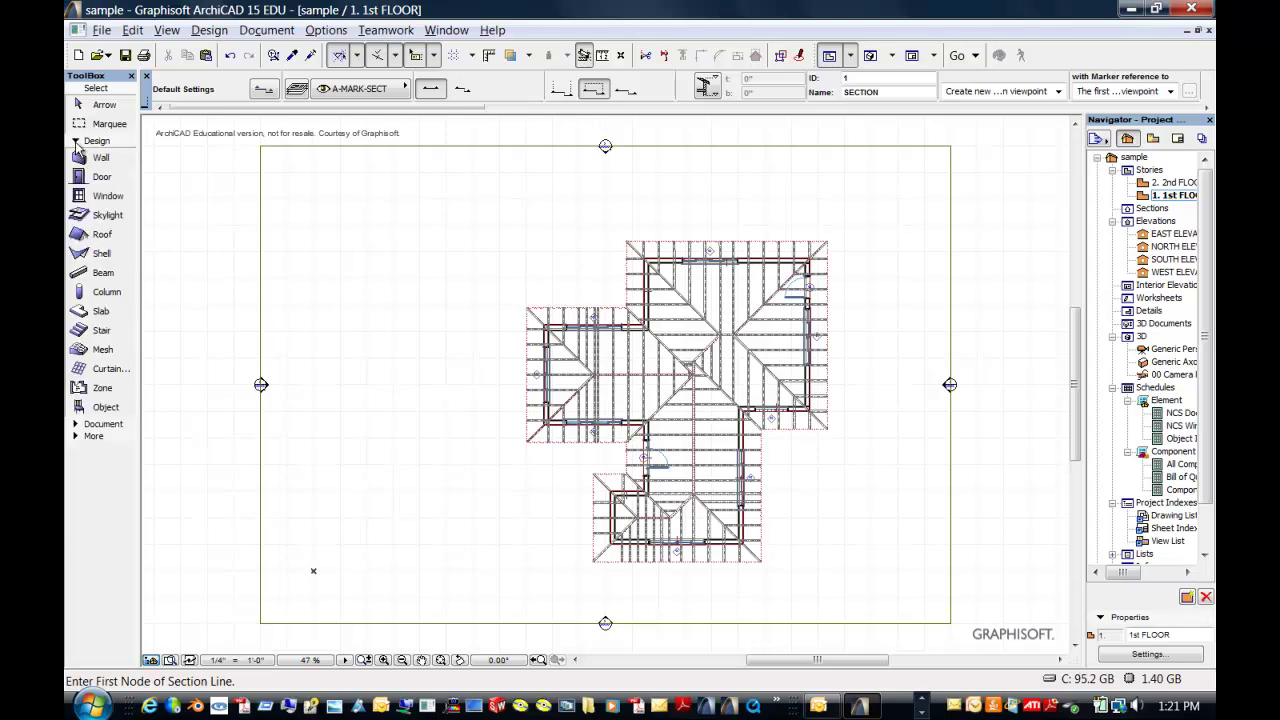
left_click(78, 428)
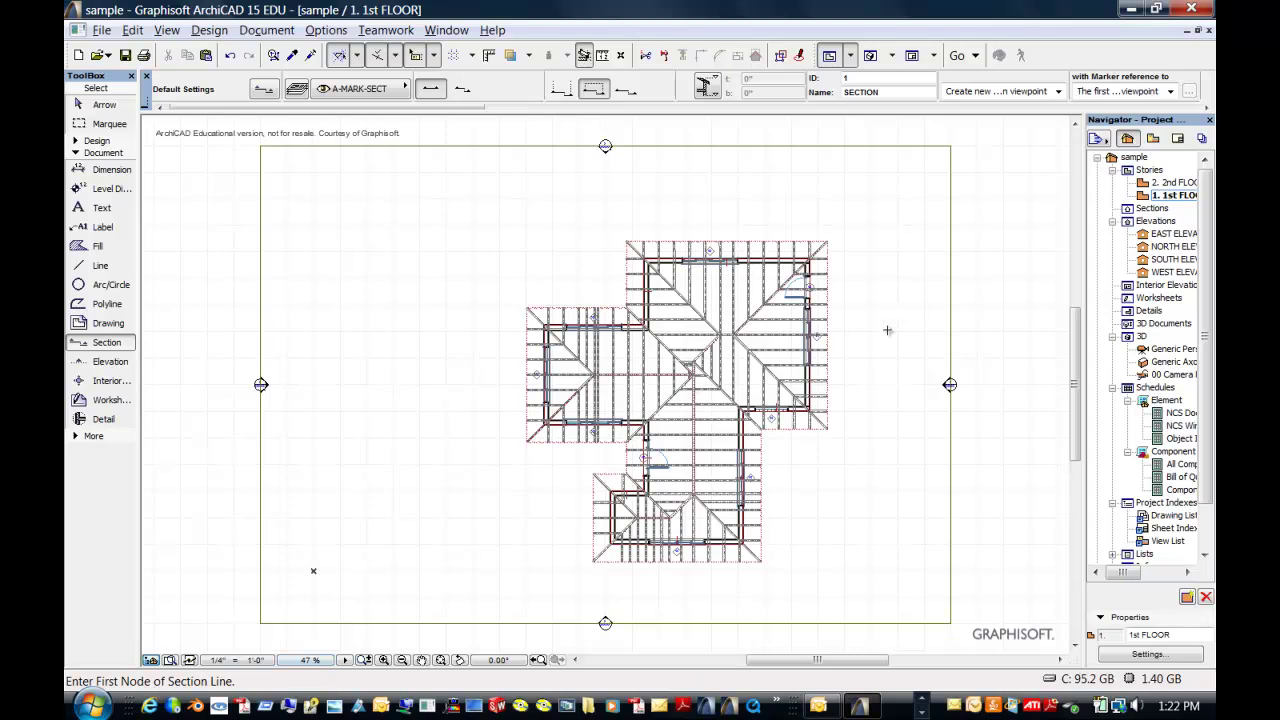
left_click(472, 372)
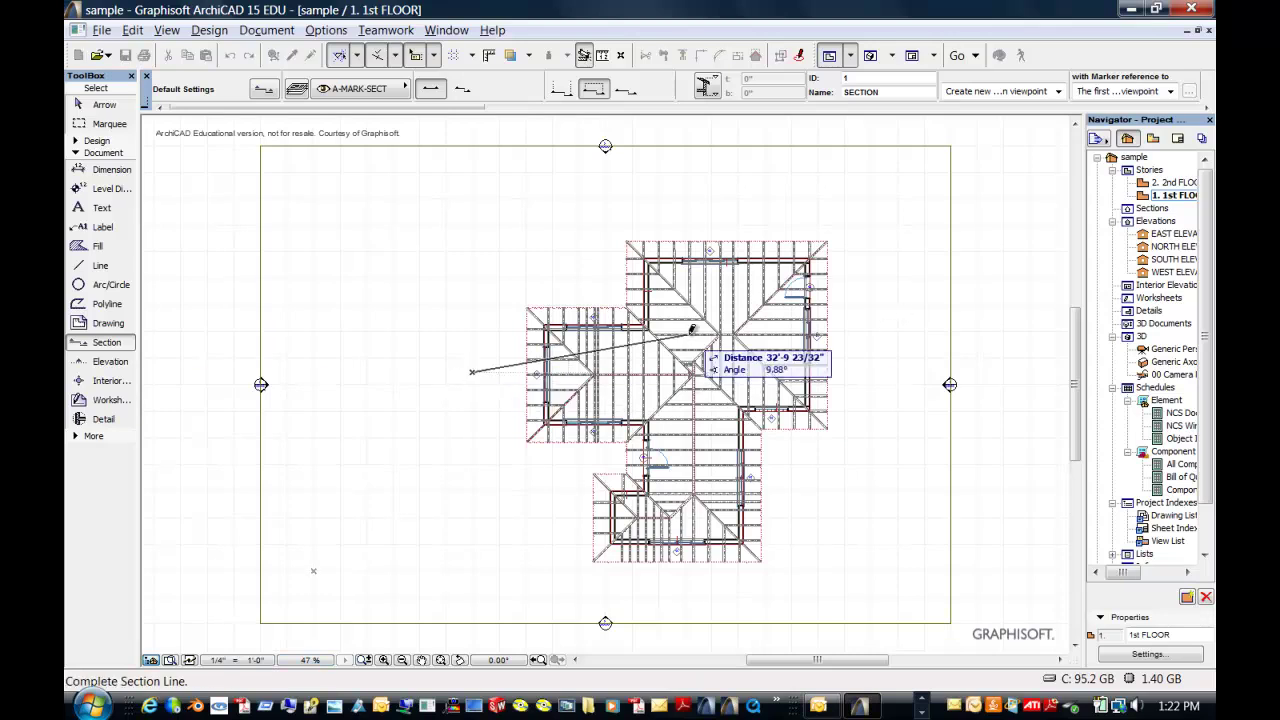
left_click(904, 364)
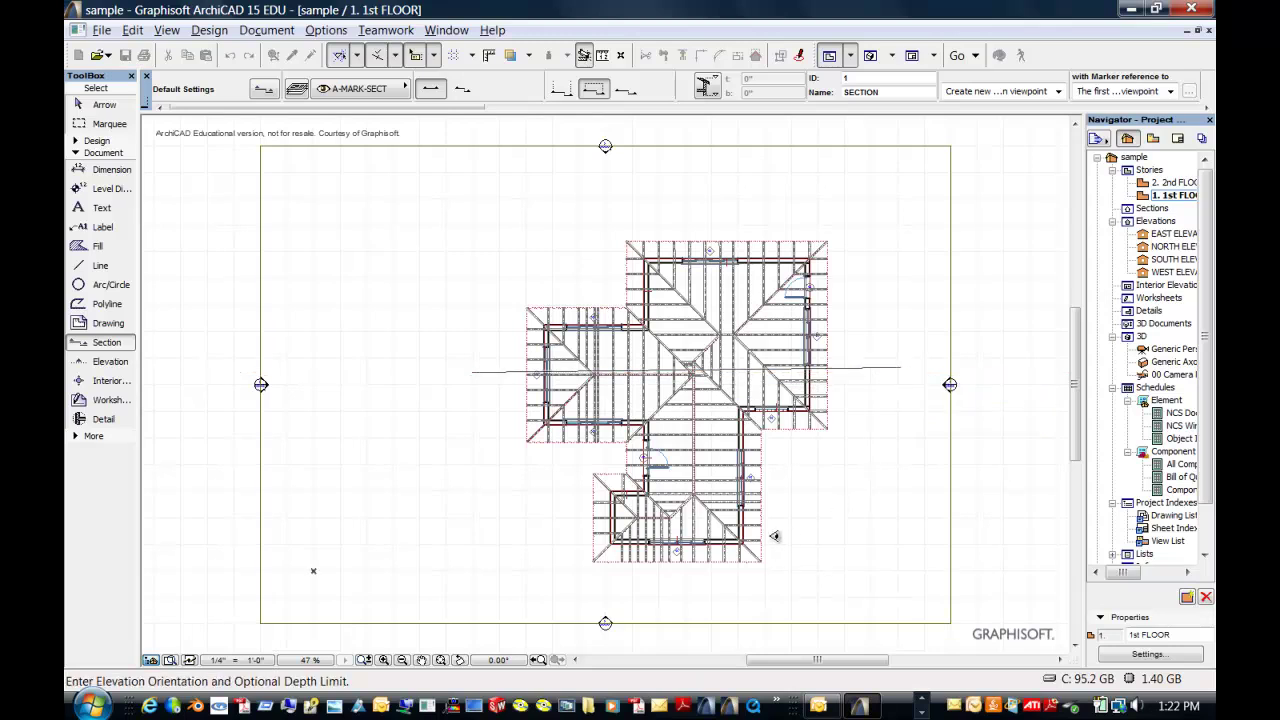
left_click(736, 596)
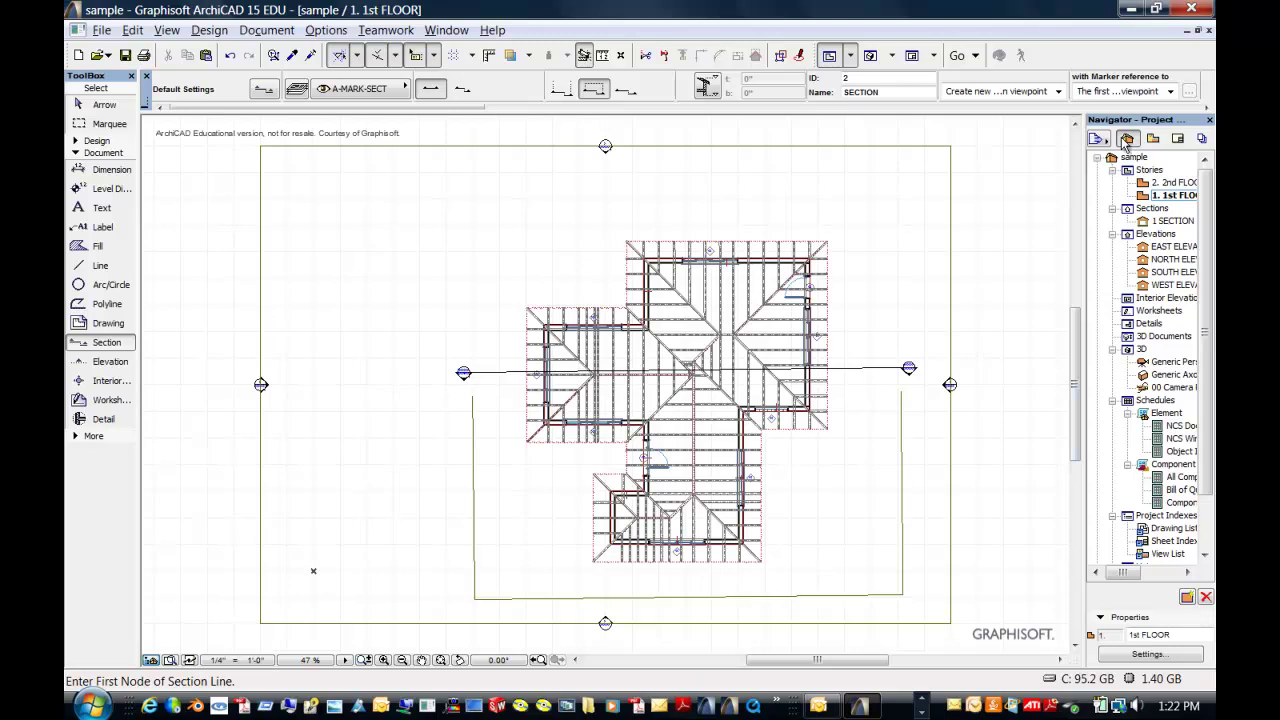
Open 1 SECTION from the Navigator's Sections folder and switch to the Arrow tool
left_click(1112, 209)
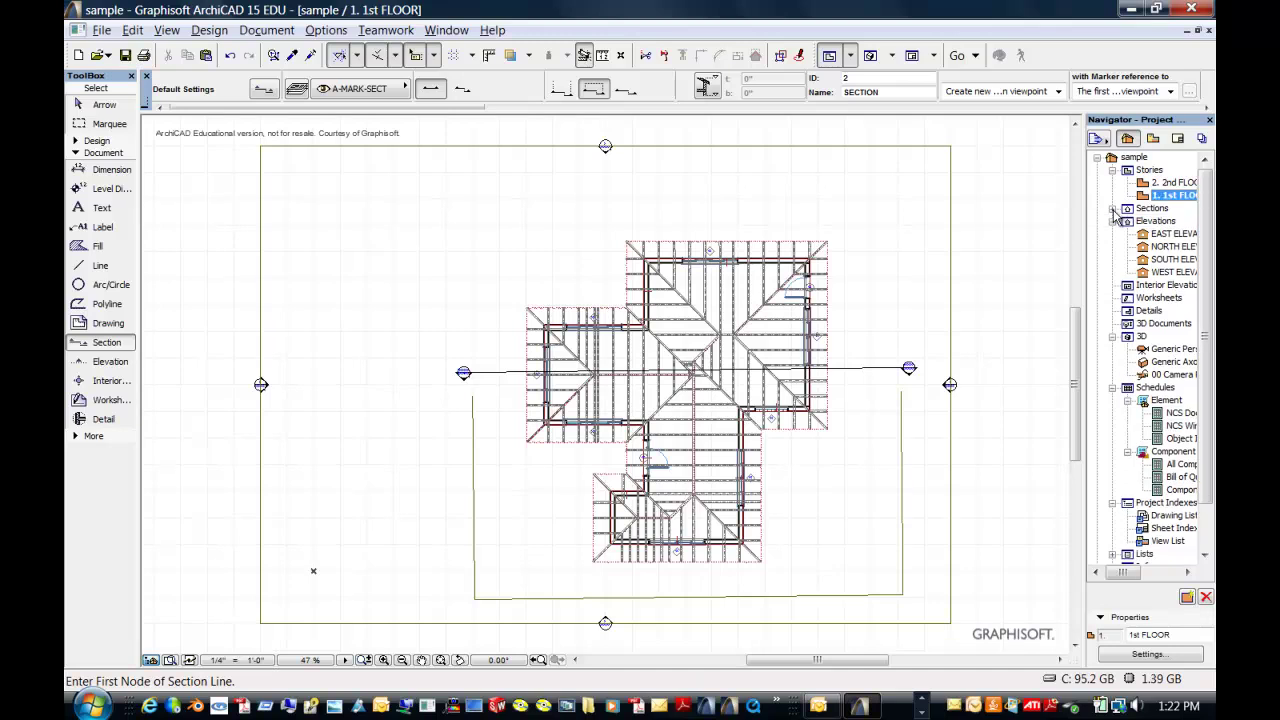
left_click(1113, 210)
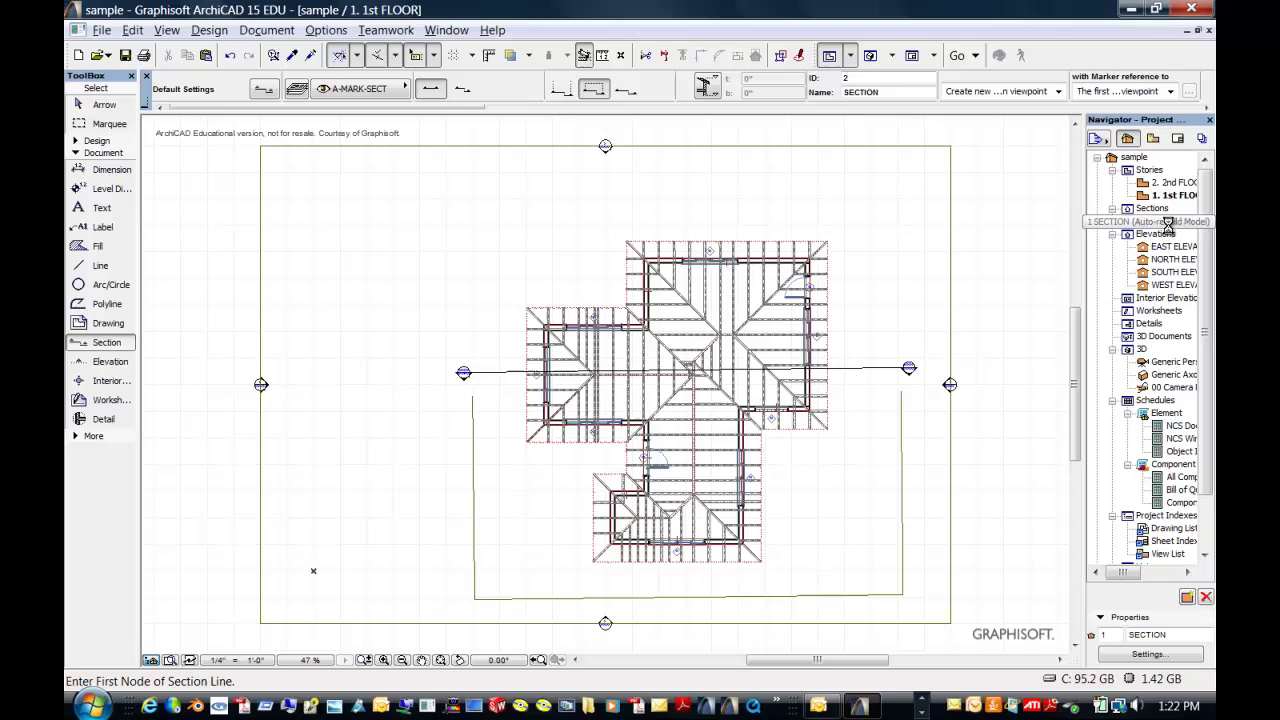
double_click(1170, 222)
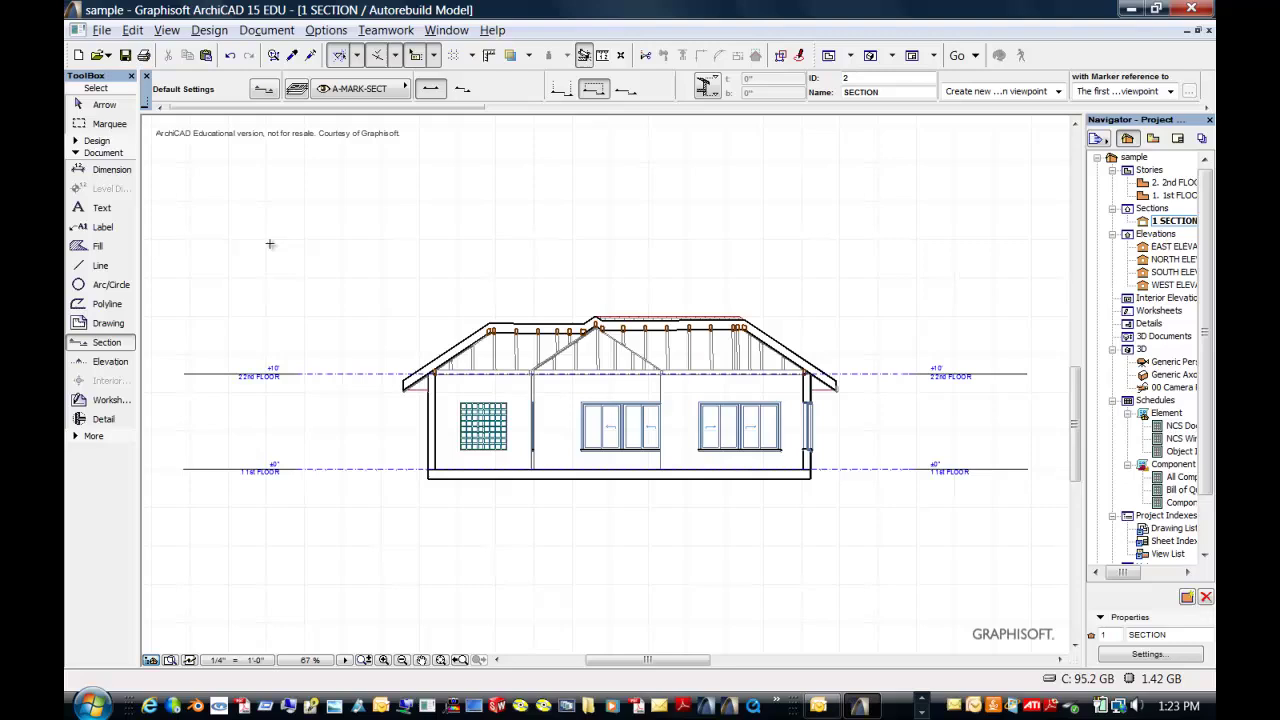
left_click(114, 105)
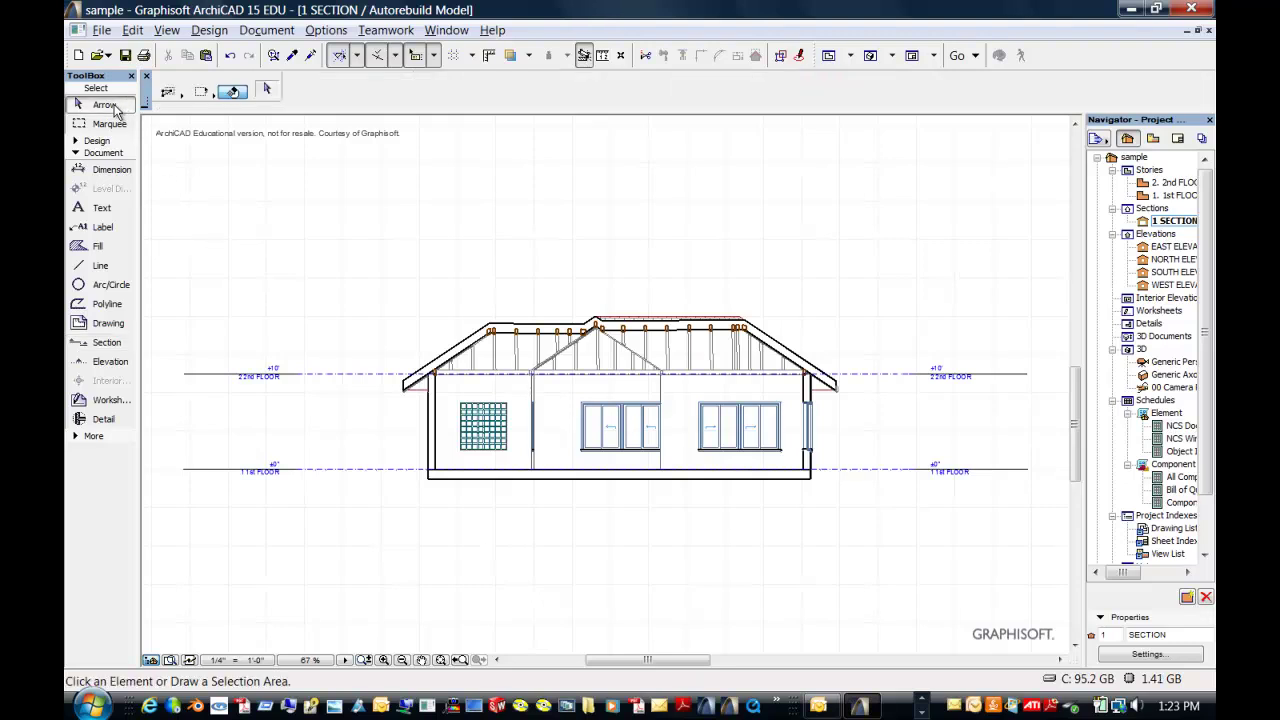
Set the cut fill of the left and right exterior walls to 04 | Block Masonry
left_click(430, 418)
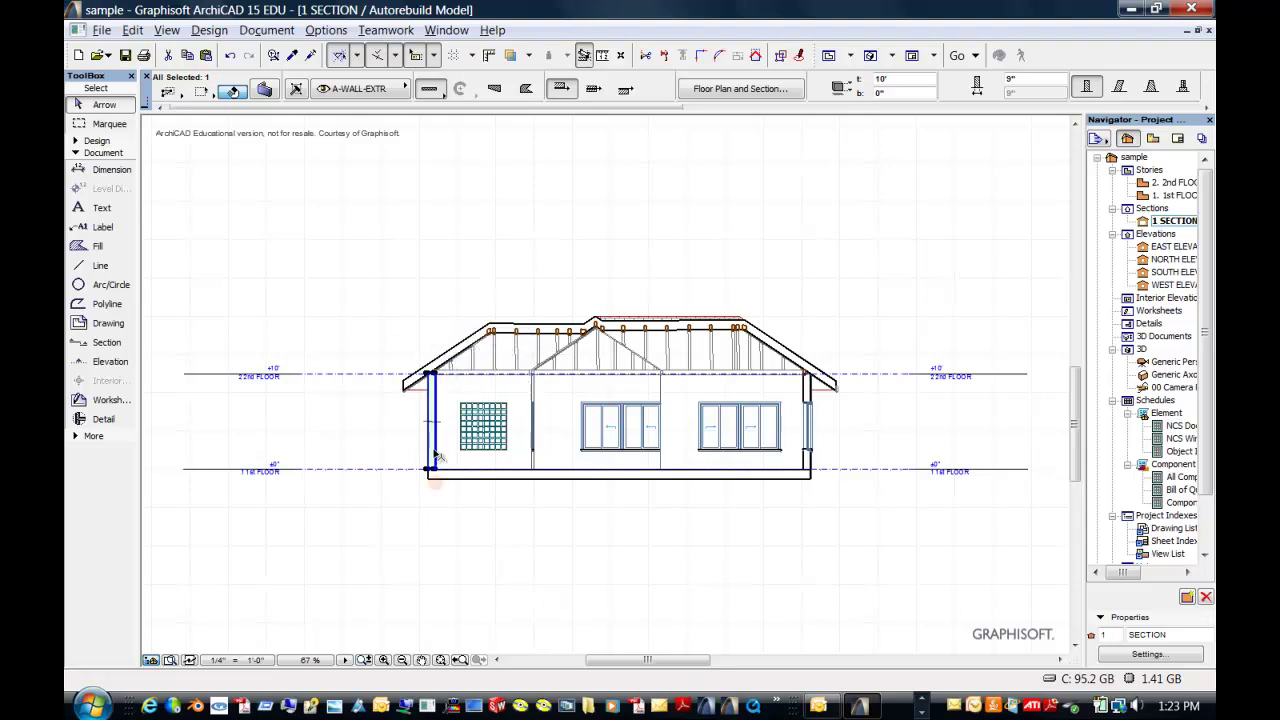
left_click(810, 466, "shift")
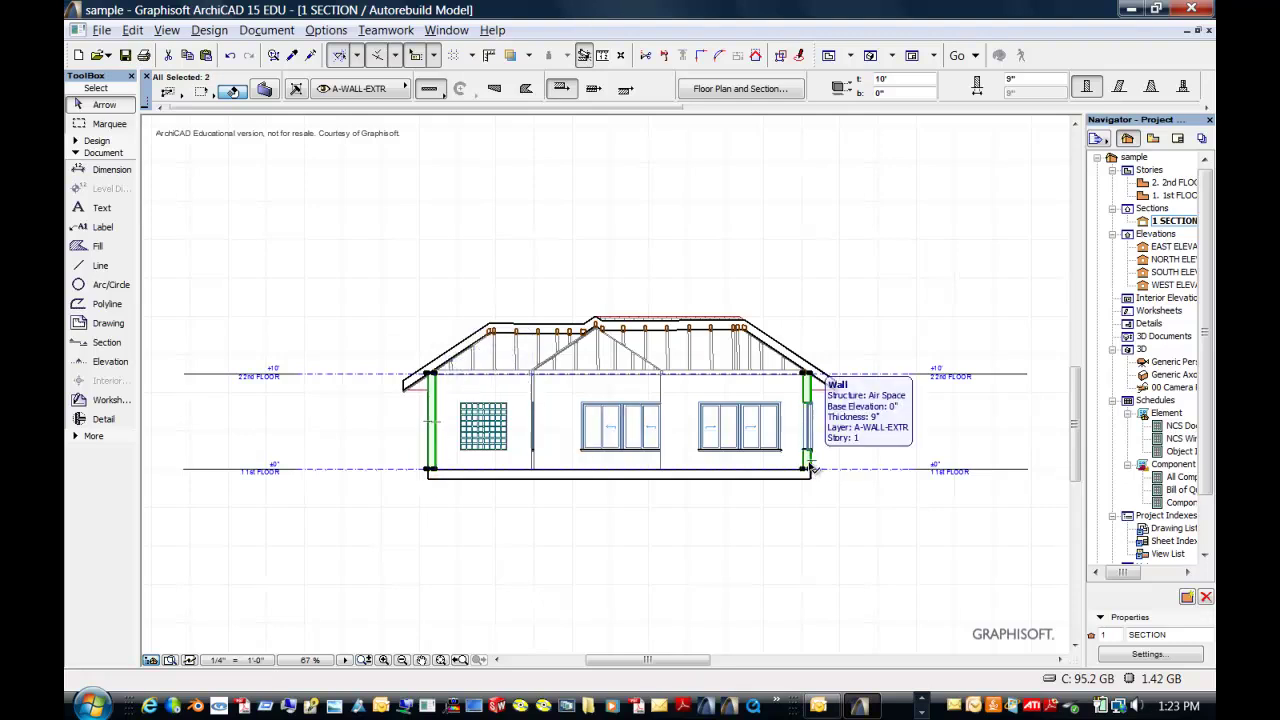
left_click(265, 90)
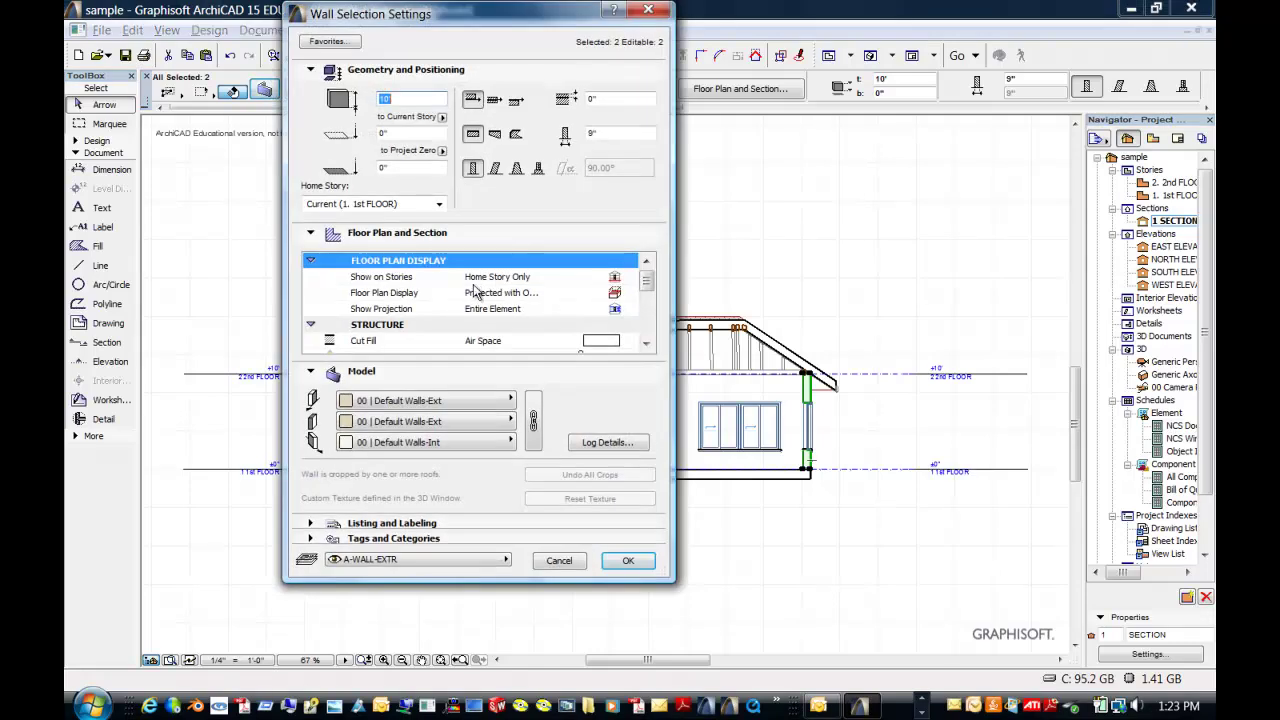
left_click(593, 345)
left_click(598, 341)
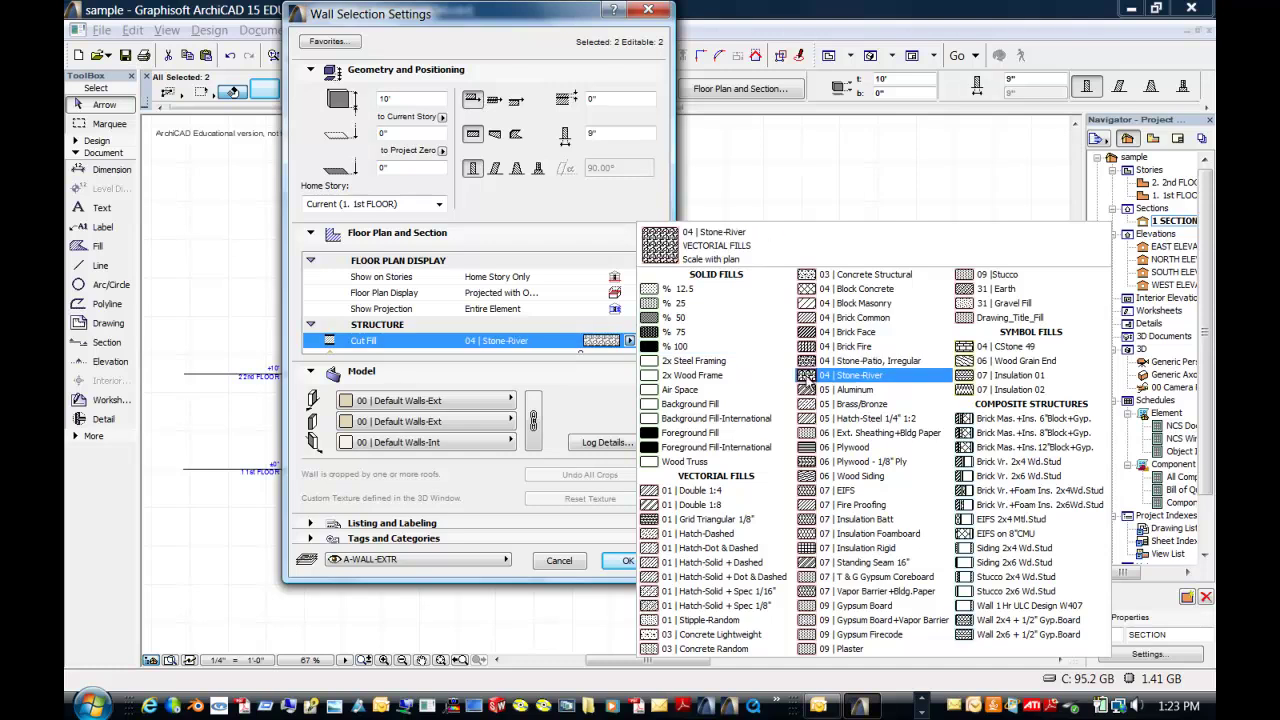
left_click(826, 305)
left_click(628, 560)
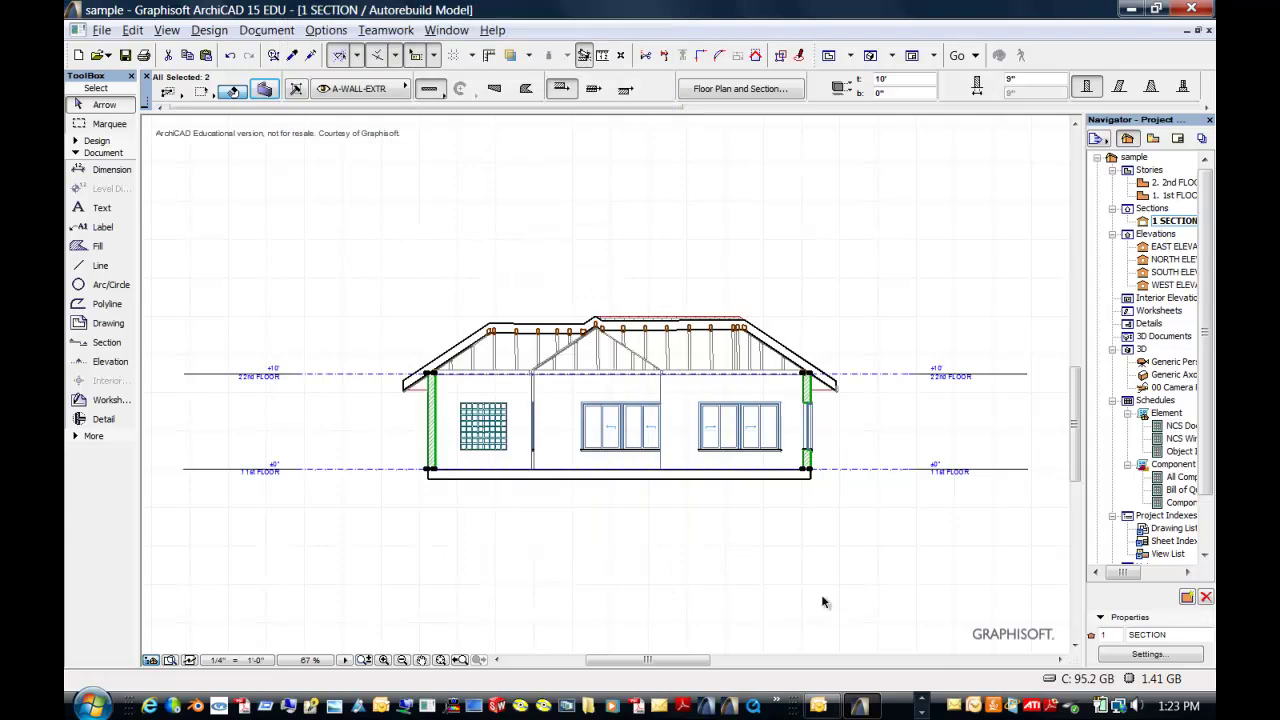
key("Escape")
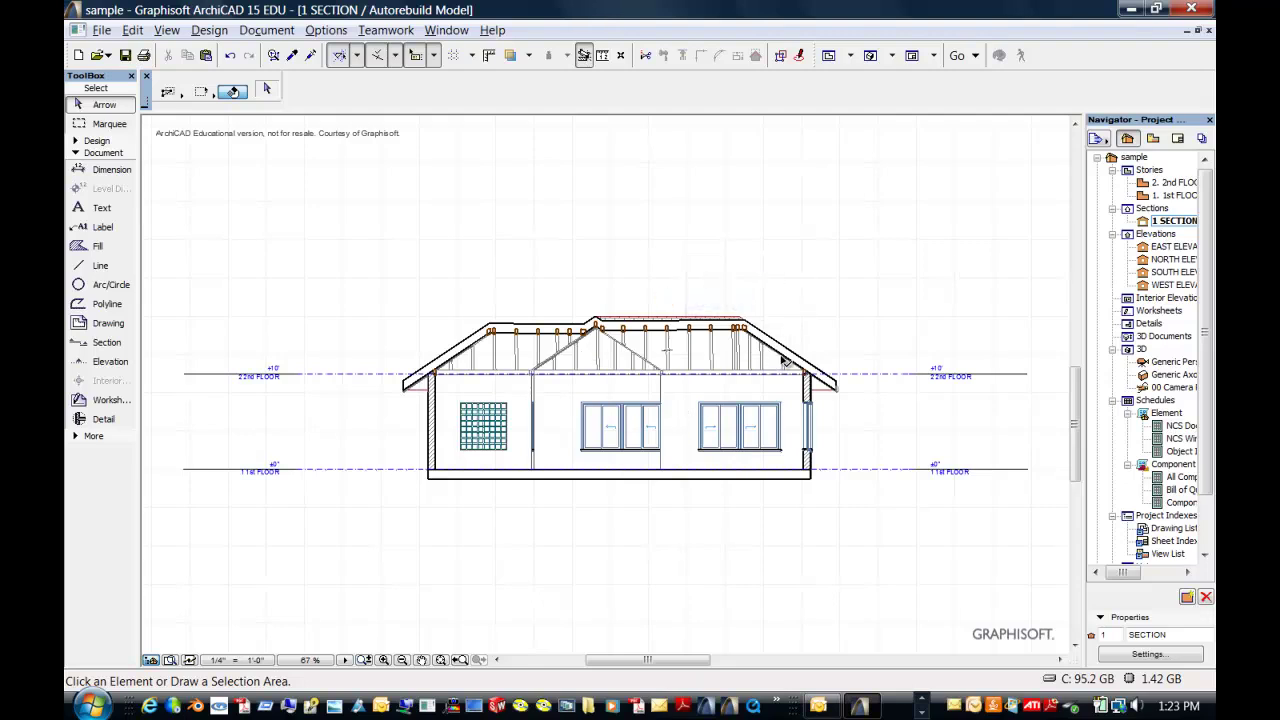
Draw a rectangular ground mesh on the 1. 1st FLOOR plan, then view it in EAST ELEVATION
double_click(1150, 196)
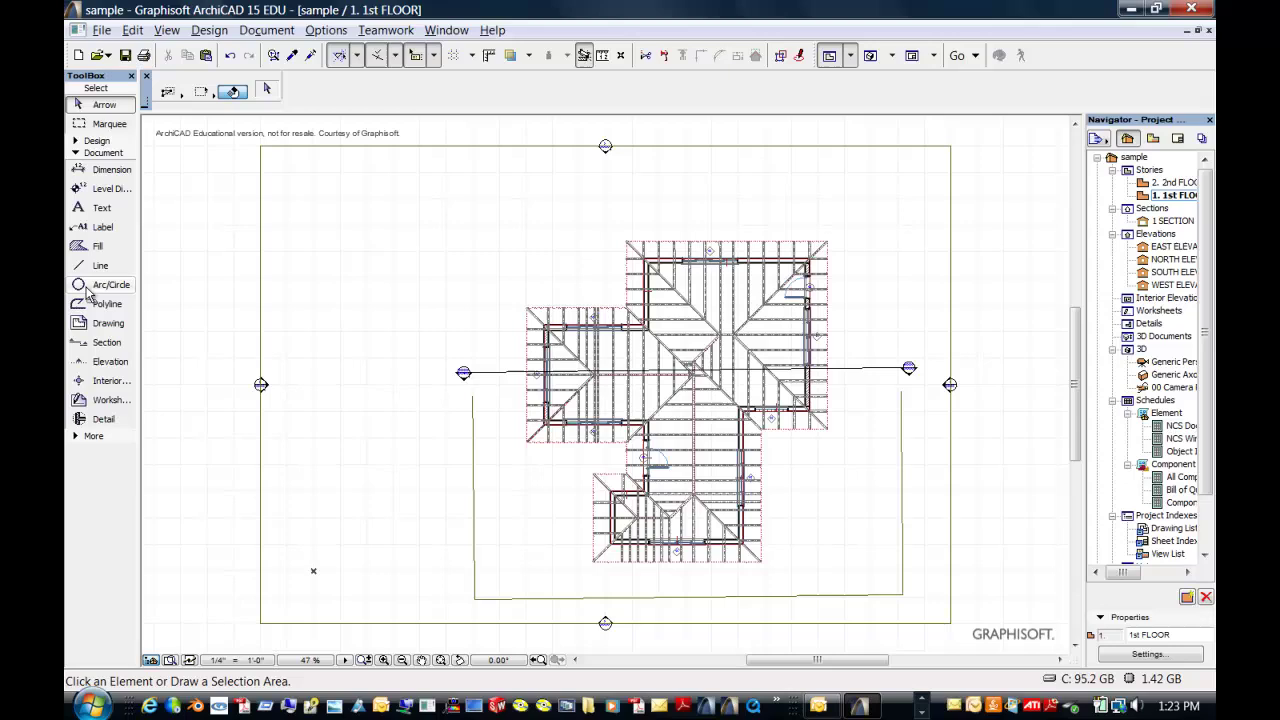
left_click(80, 142)
left_click(103, 350)
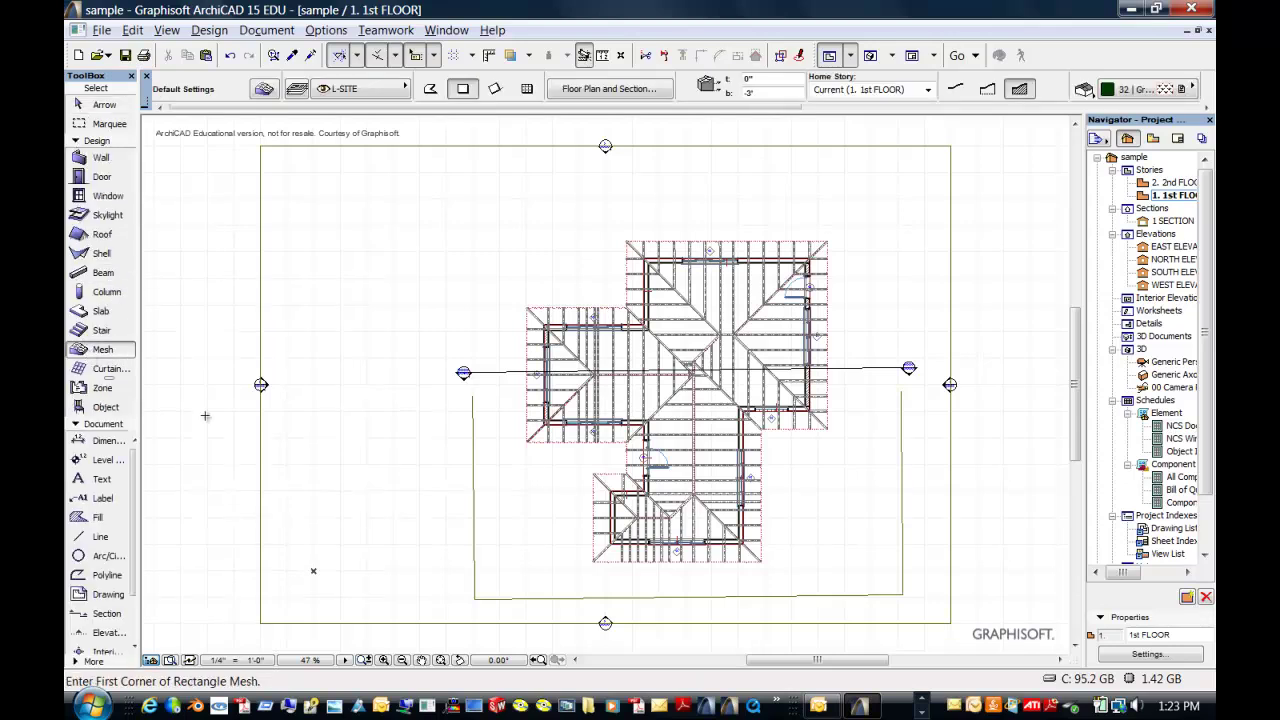
left_click(225, 641)
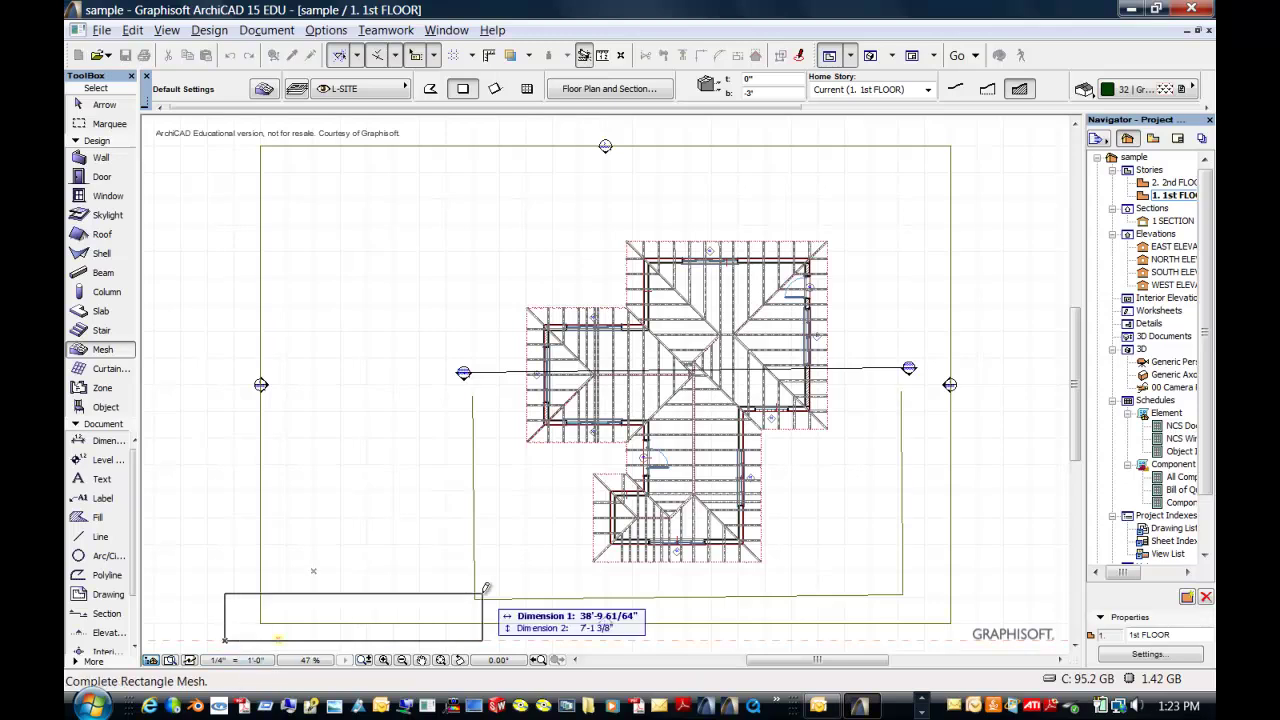
left_click(995, 126)
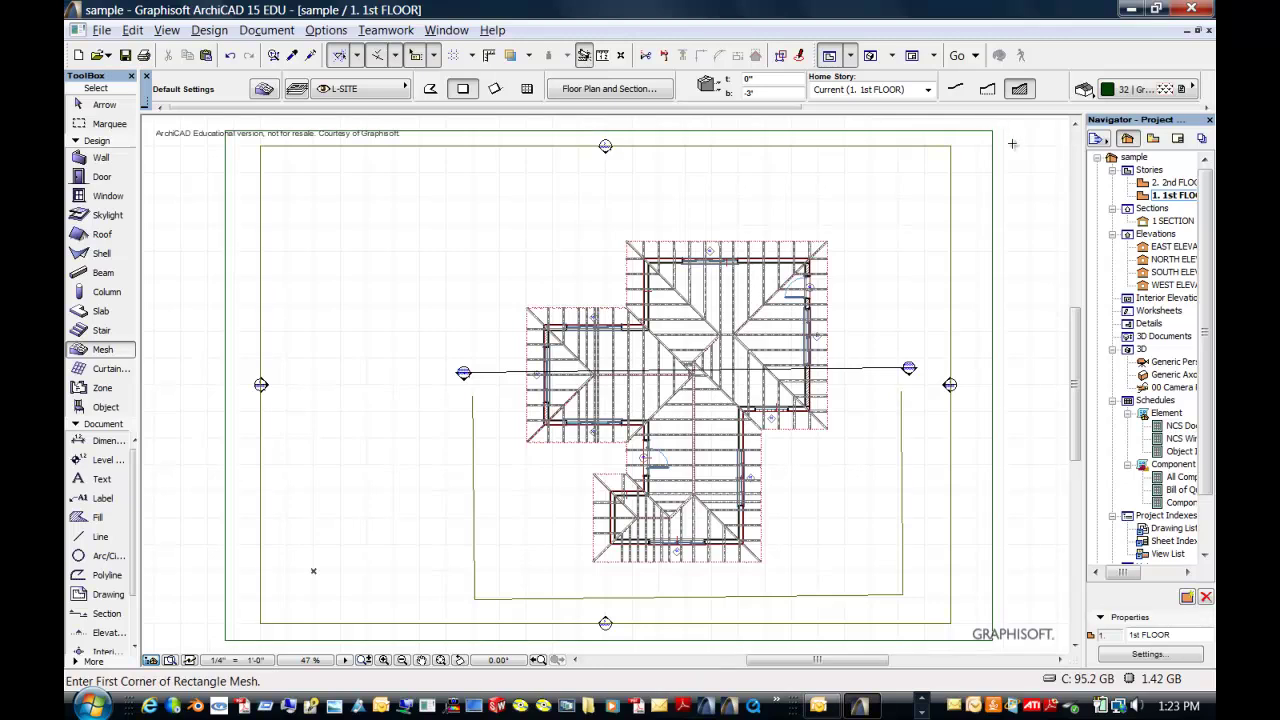
double_click(1143, 248)
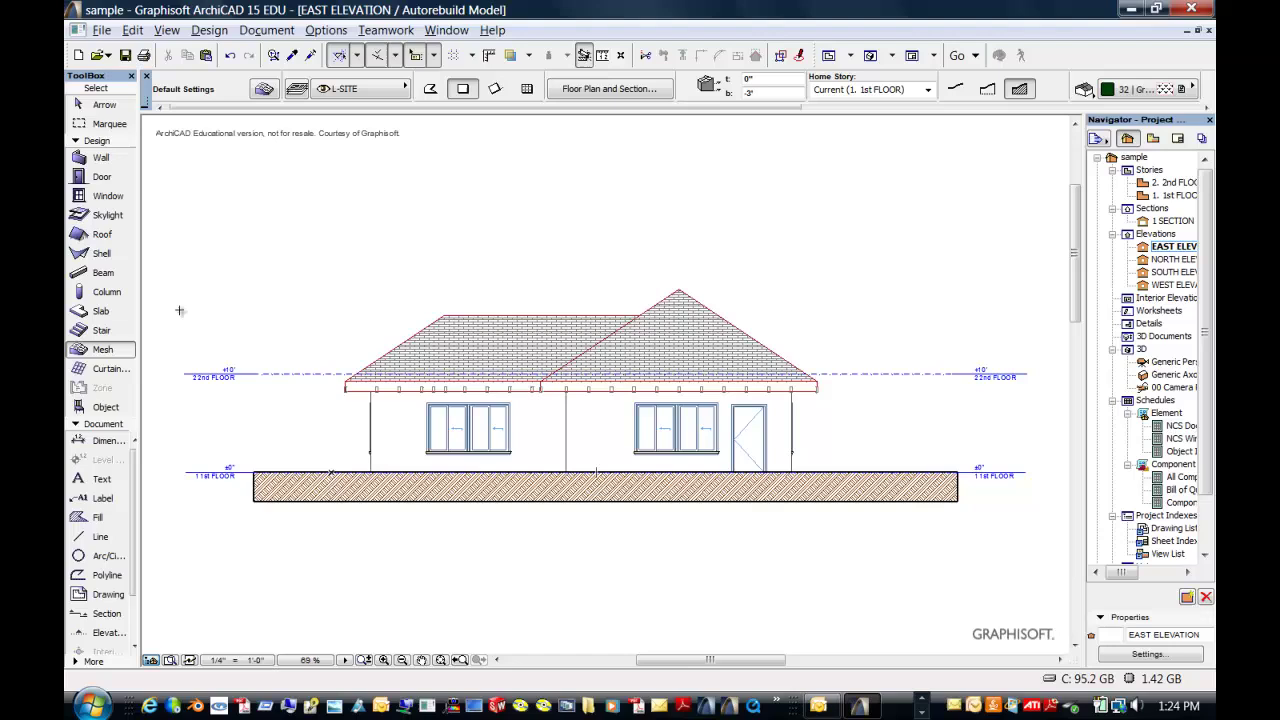
Drag the ground mesh by its corner node slightly lower under the house, then reopen 1 SECTION
left_click(102, 105)
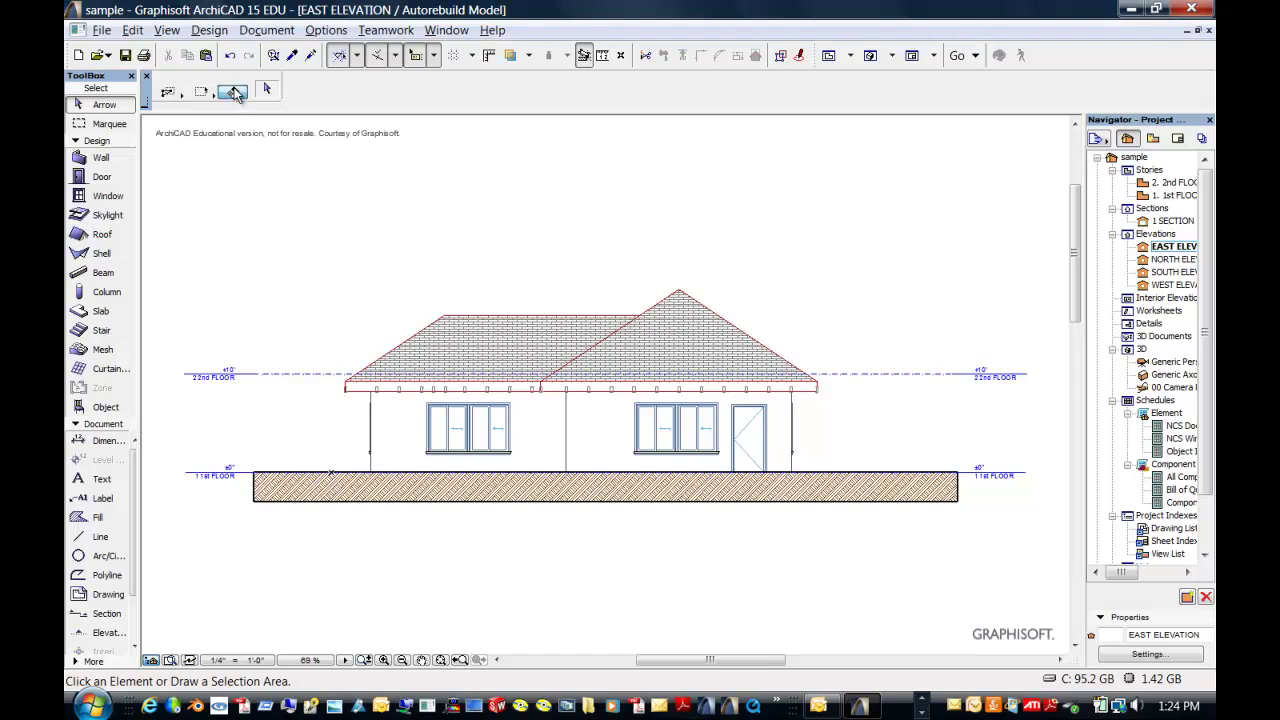
left_click(343, 490)
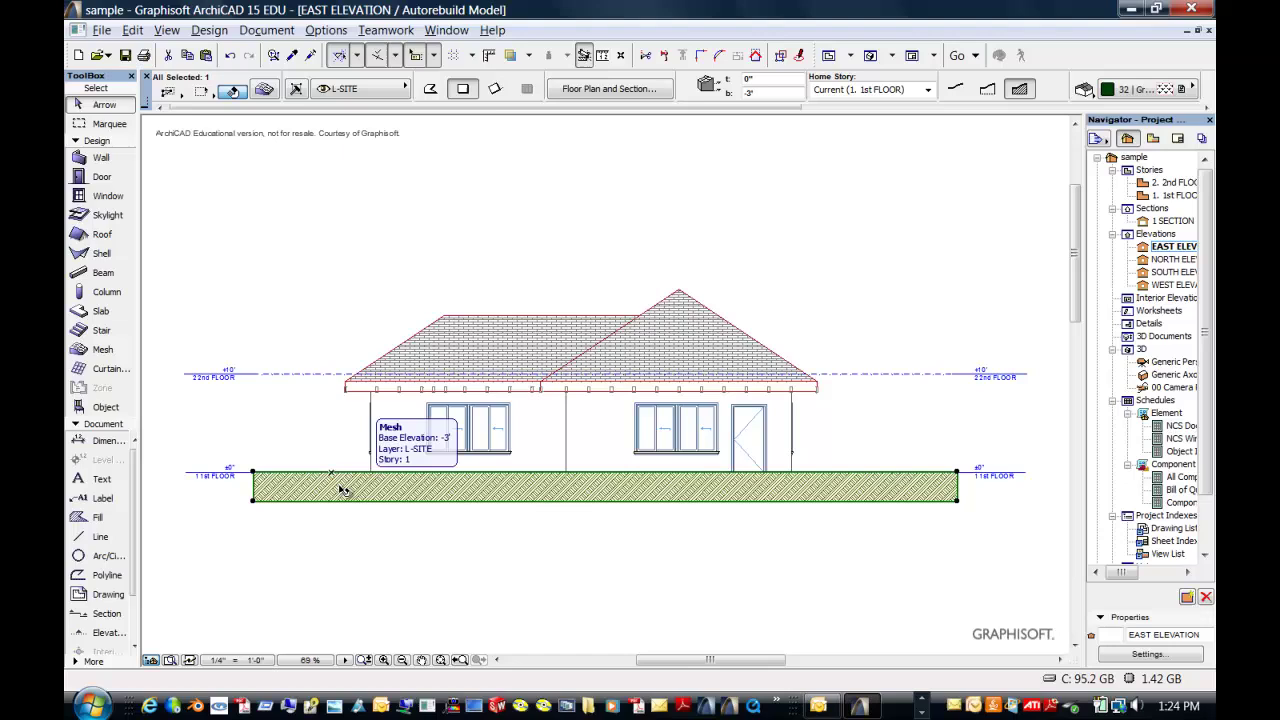
left_click(255, 476)
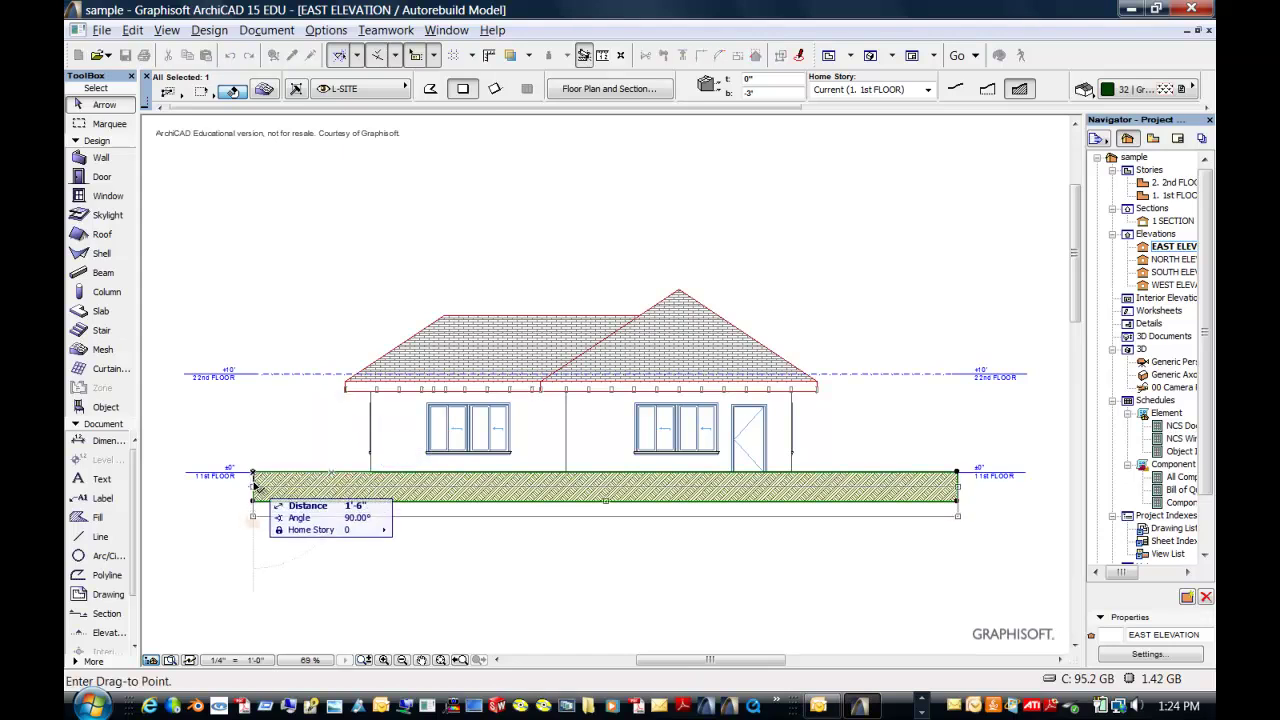
left_click(255, 486)
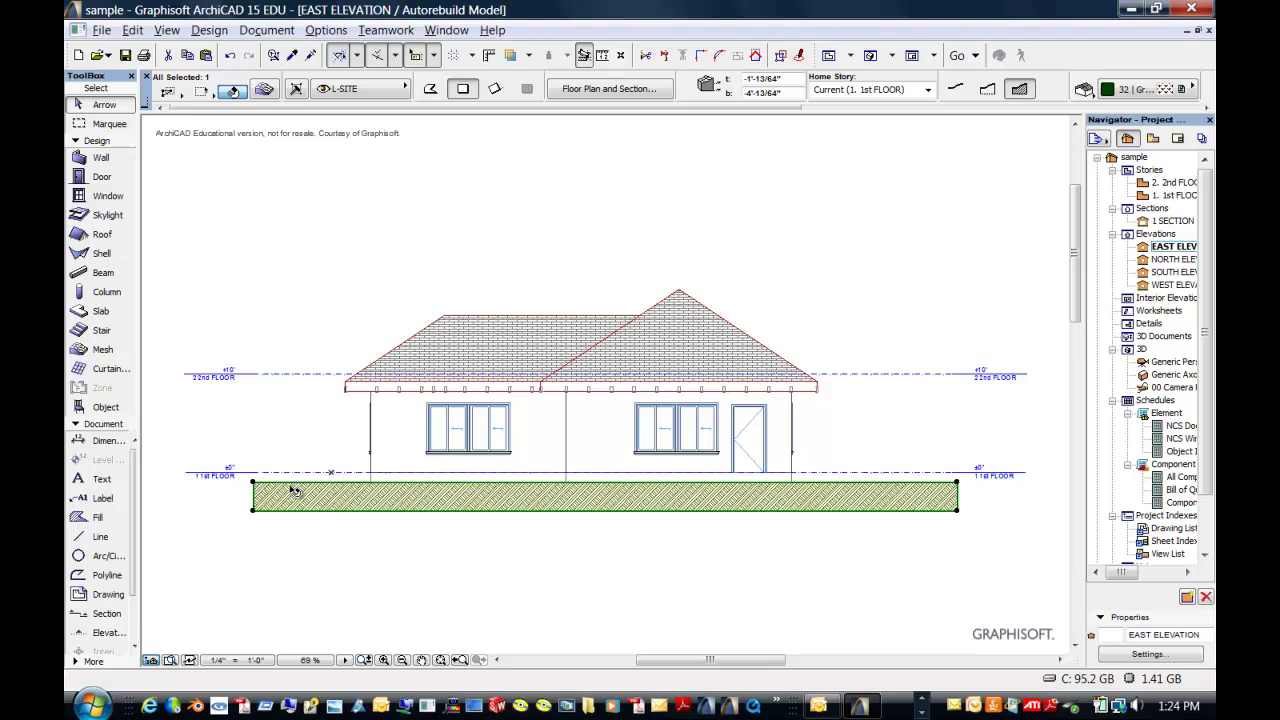
left_click(253, 484)
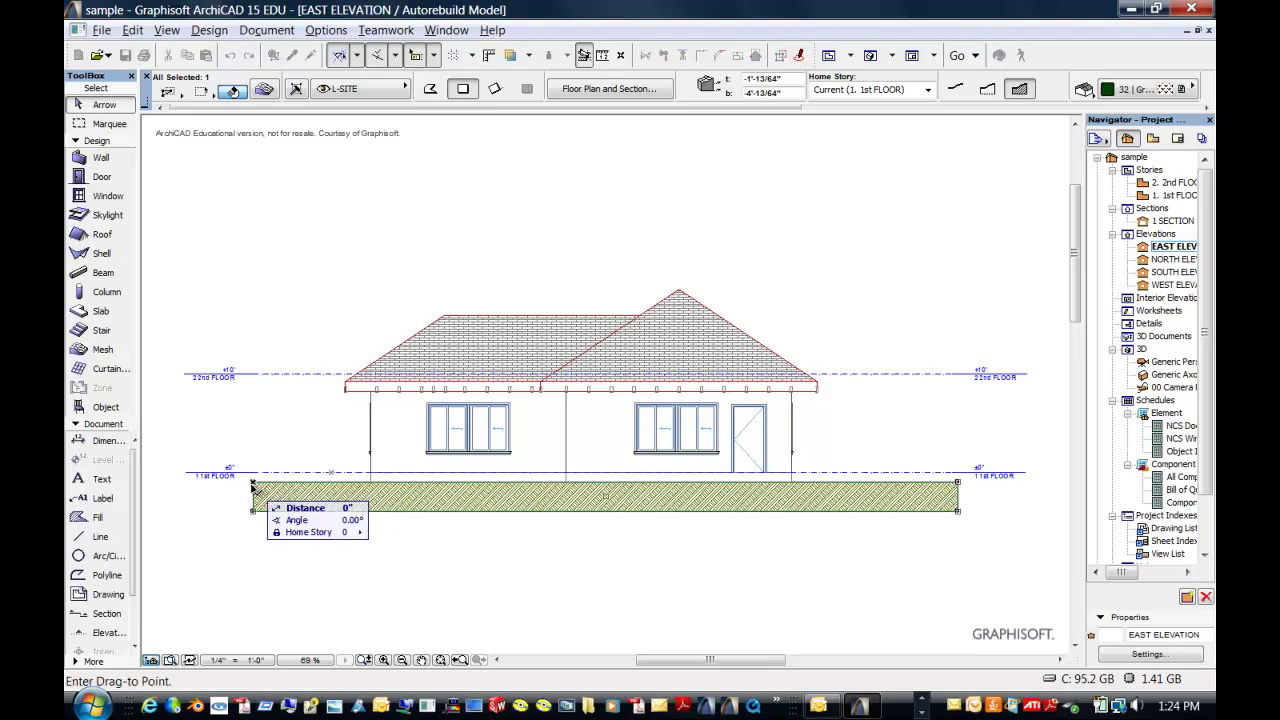
left_click(253, 528)
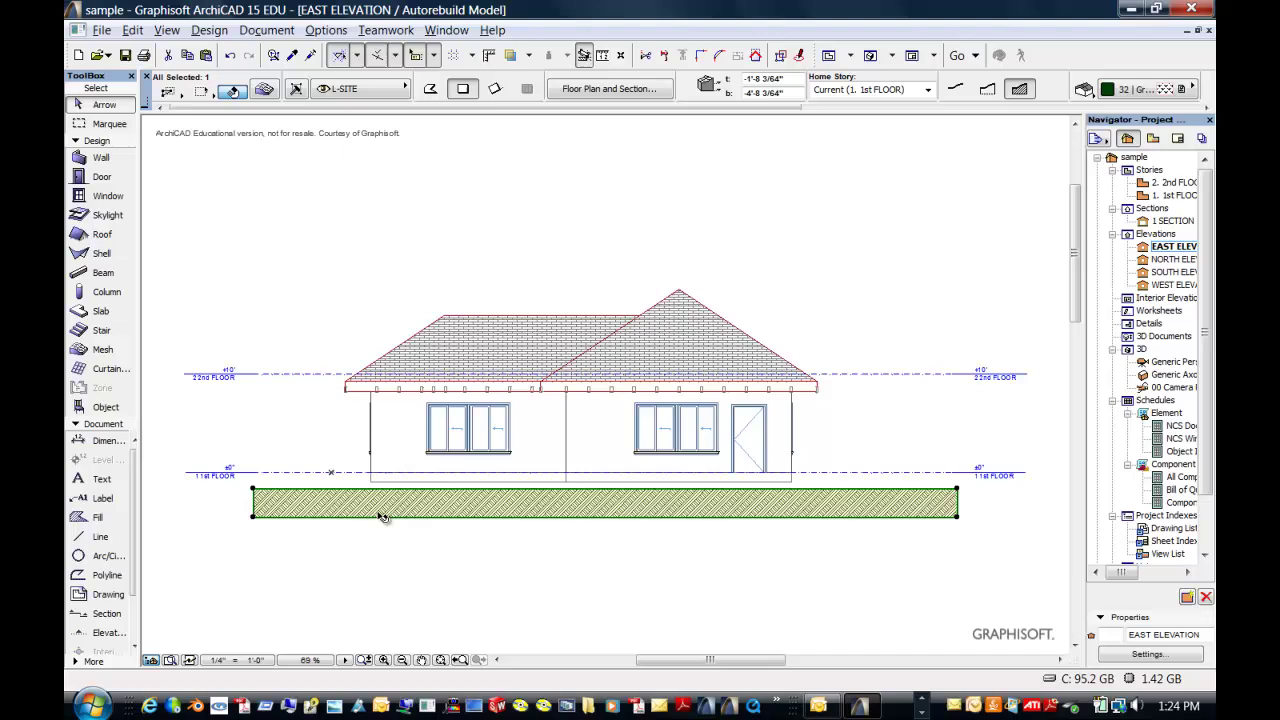
left_click(255, 490)
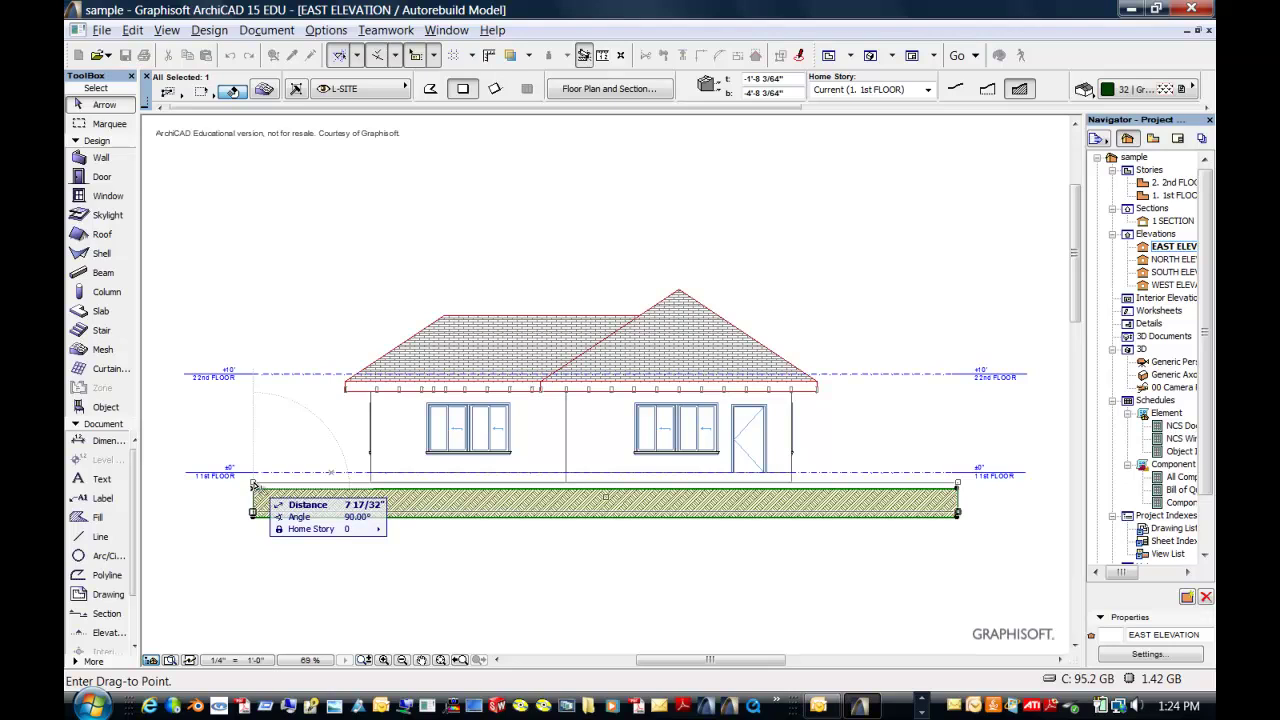
left_click(254, 483)
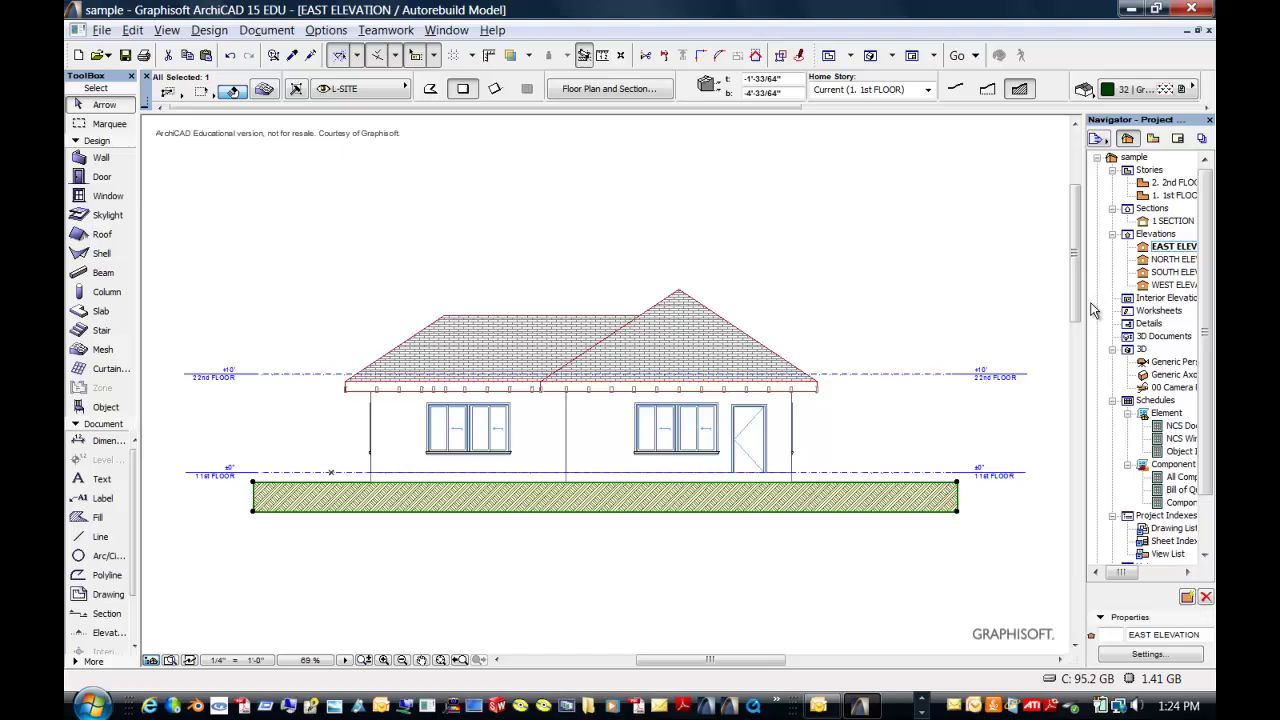
double_click(1150, 222)
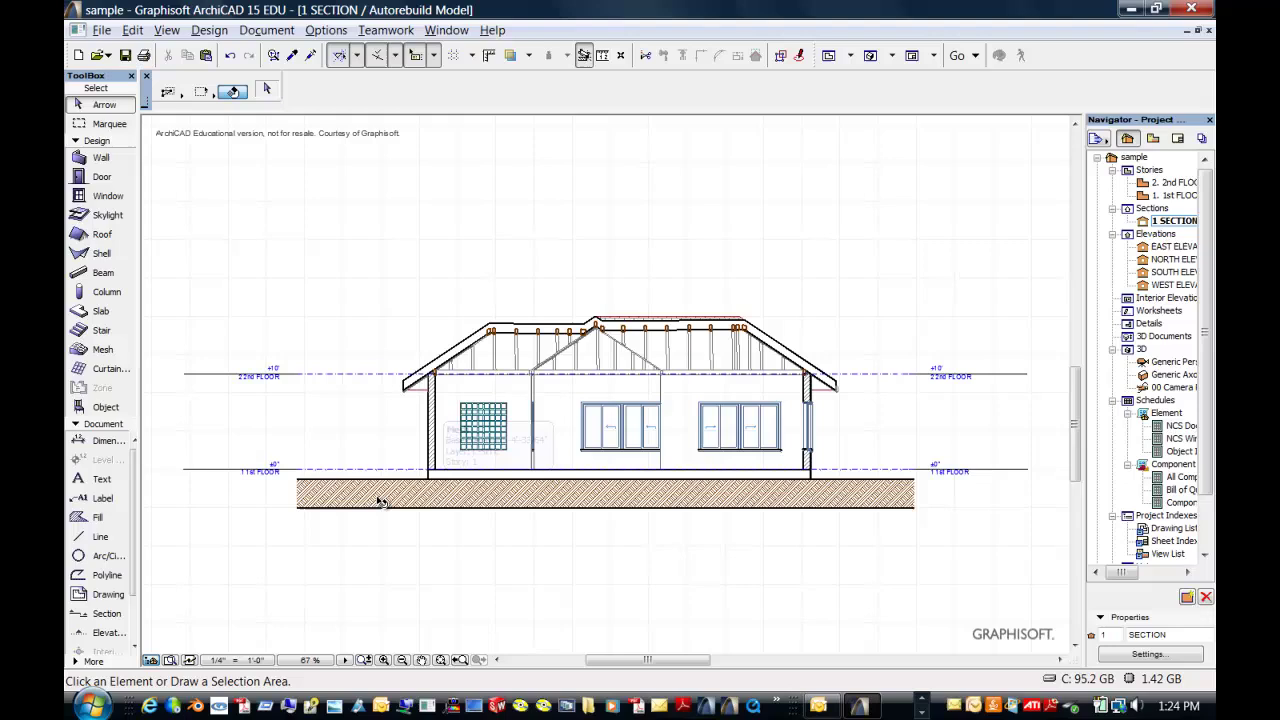
Draw a Drafting Line with the stone pattern line type along the ground band's underside
left_click(100, 537)
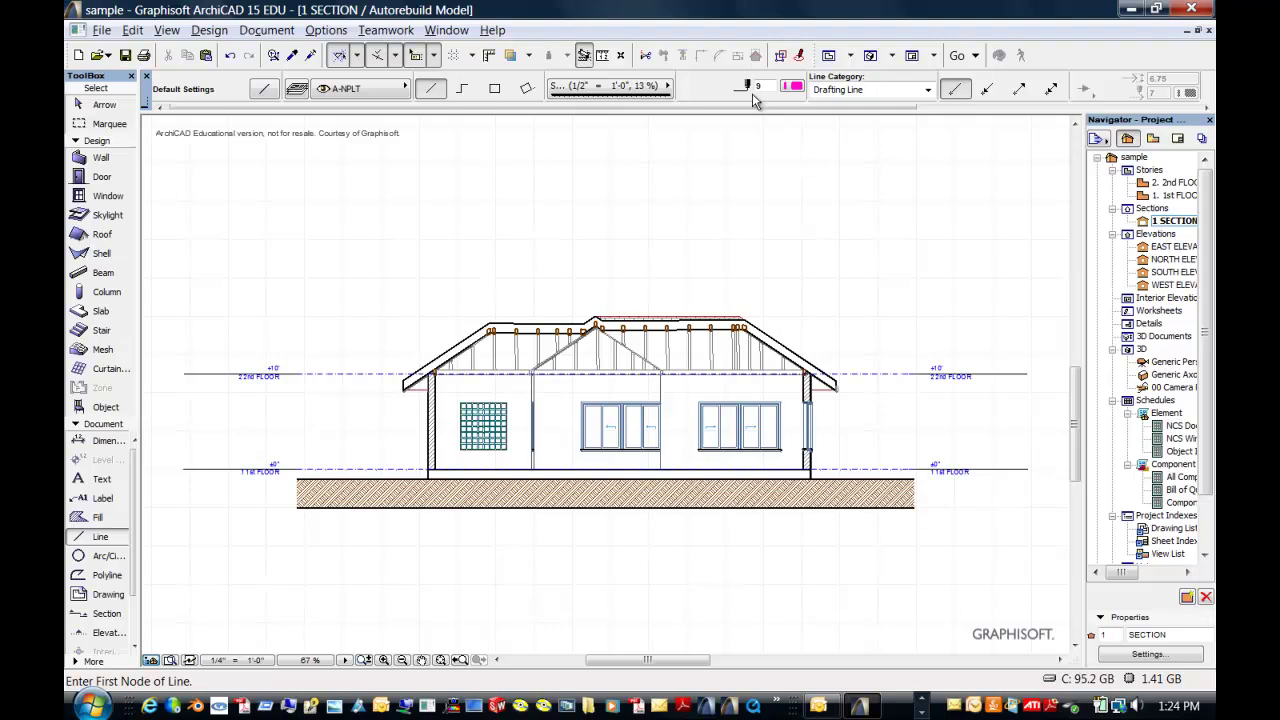
left_click(927, 90)
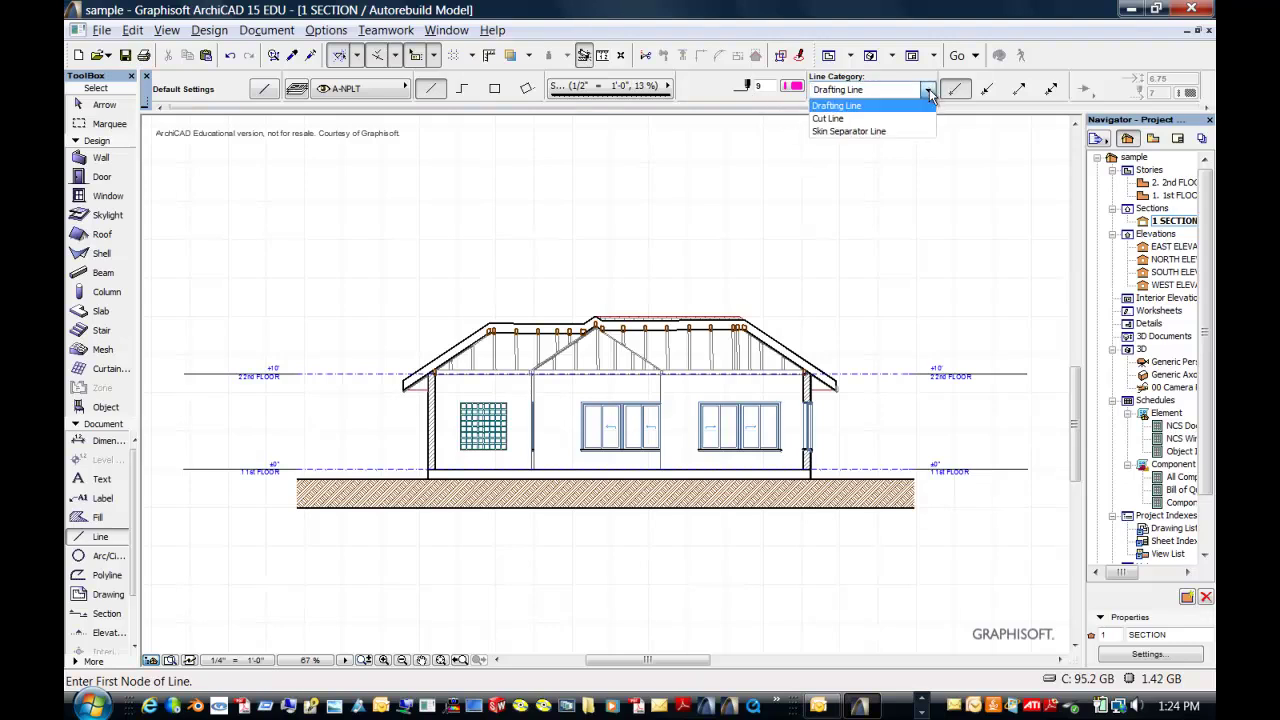
left_click(929, 89)
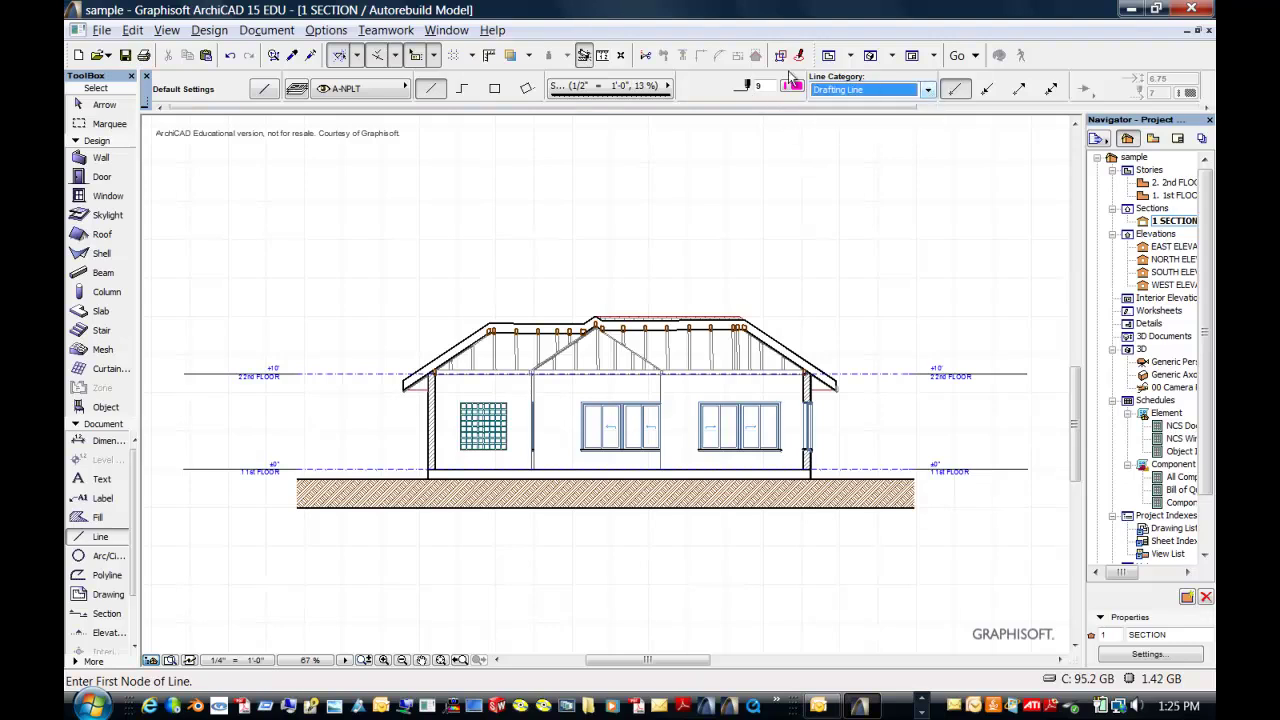
left_click(668, 87)
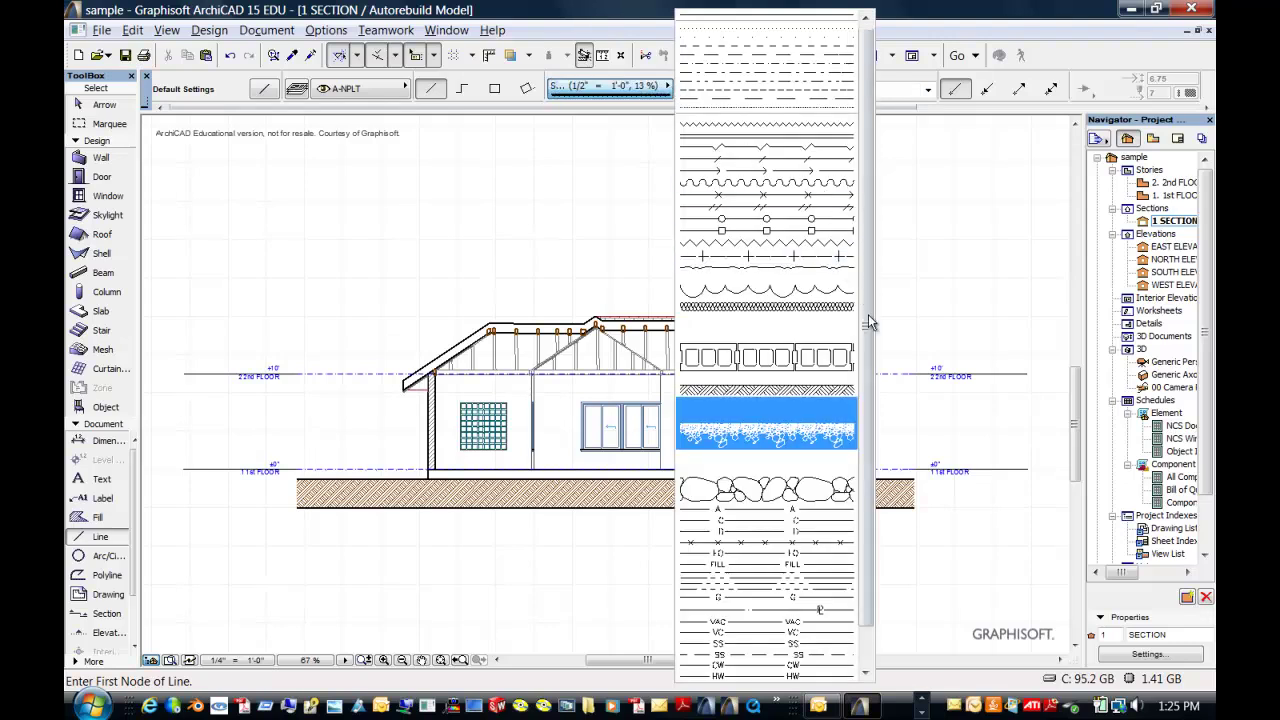
scroll(869, 322, "down", 1)
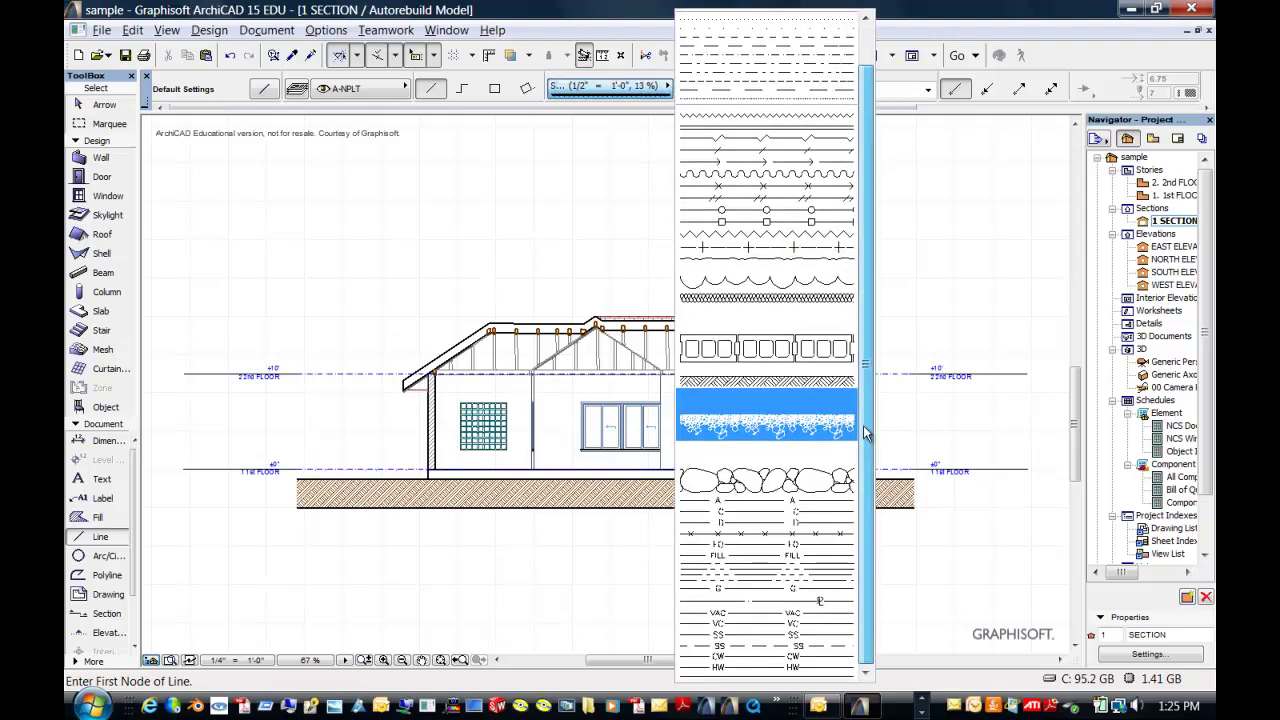
left_click(826, 487)
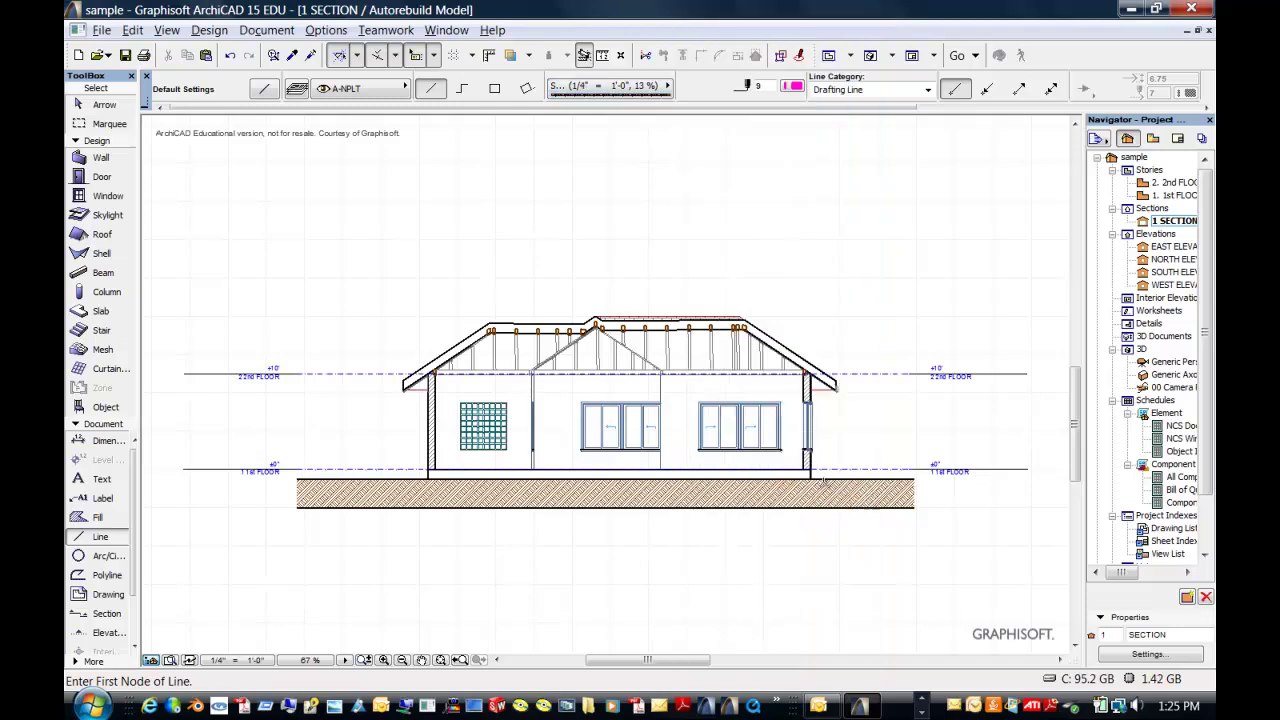
left_click(296, 508)
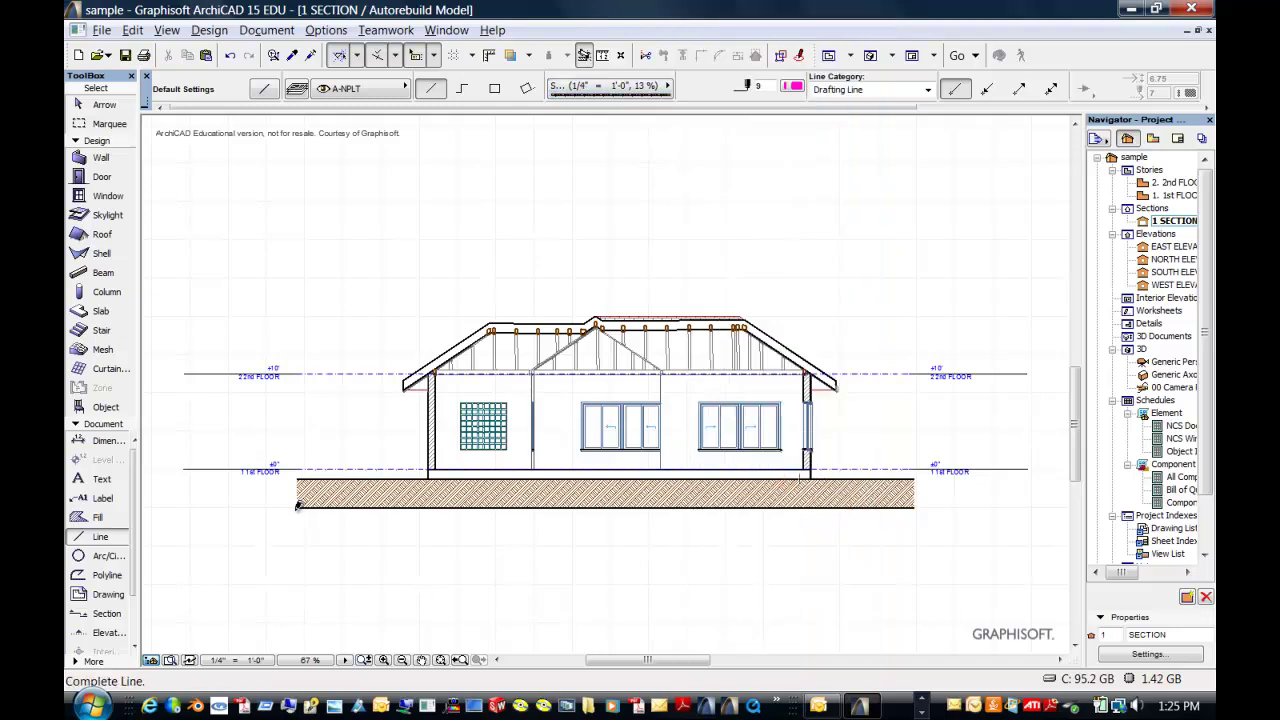
left_click(911, 508)
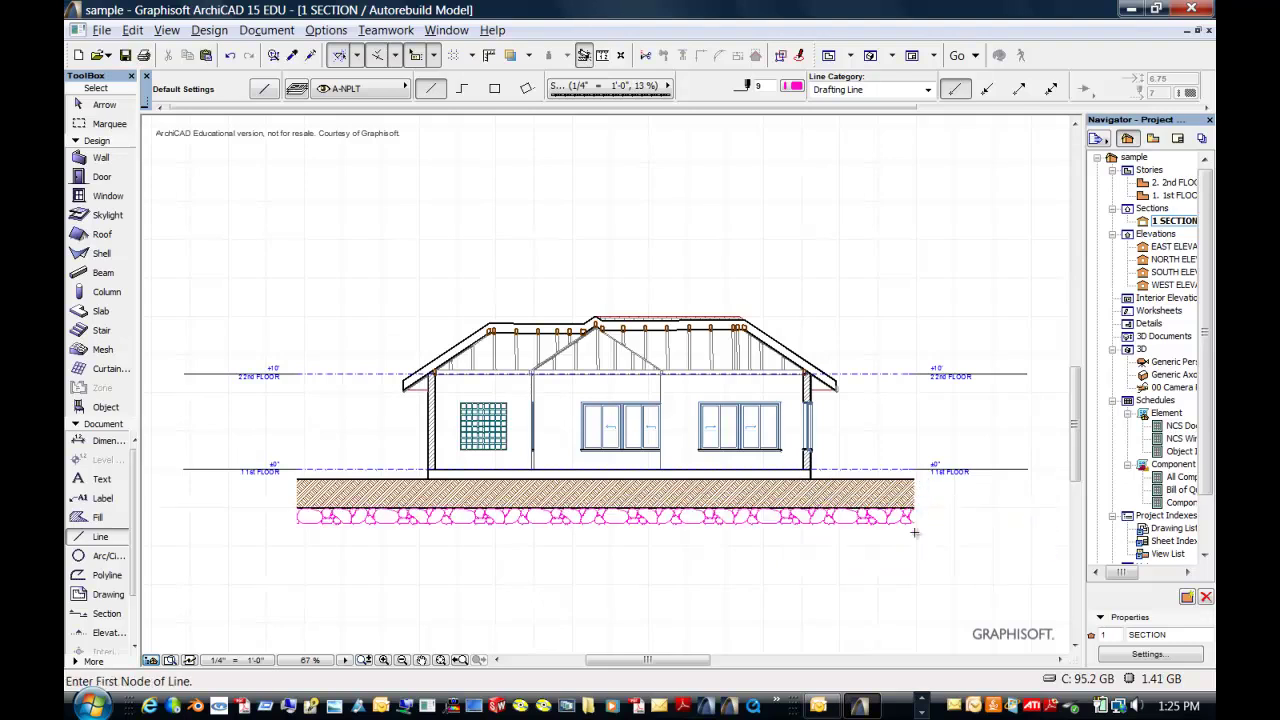